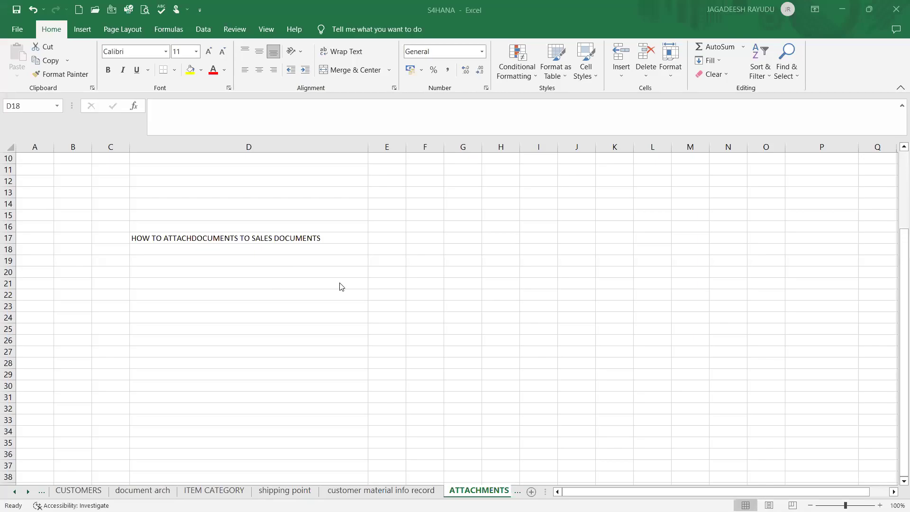
Enter PDF in F20 and EXCEL in F21 below the title
left_click(299, 252)
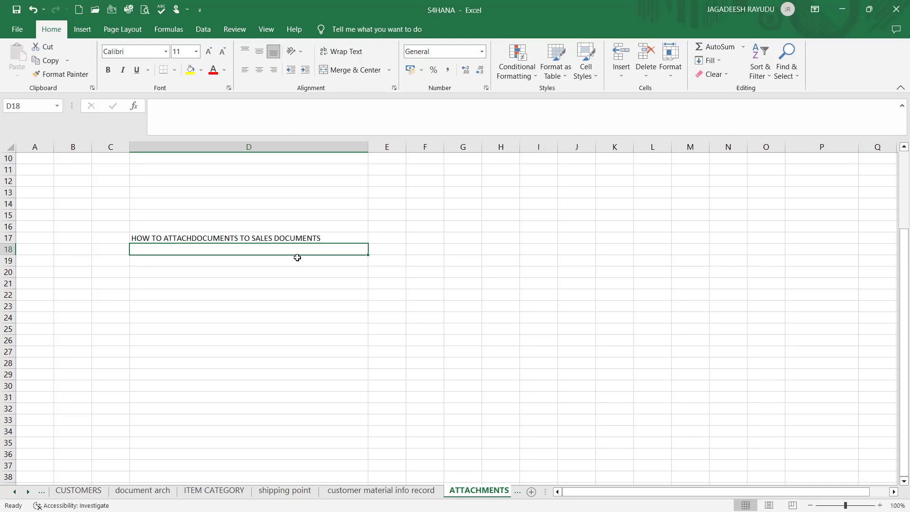
left_click(224, 237)
left_click(421, 270)
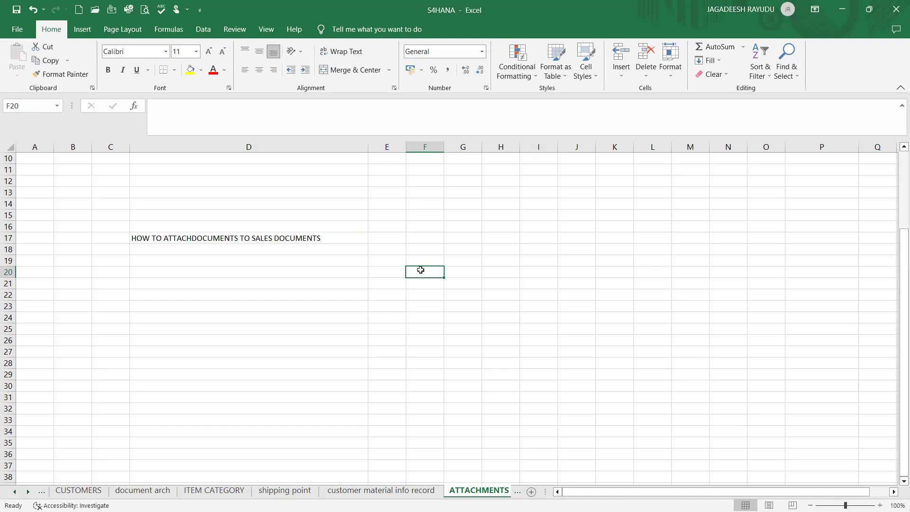
left_click(297, 235)
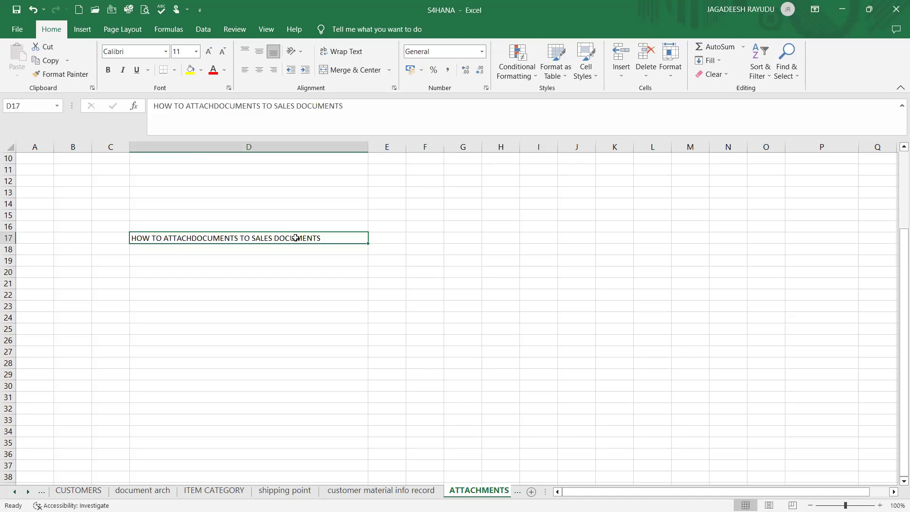
left_click(426, 271)
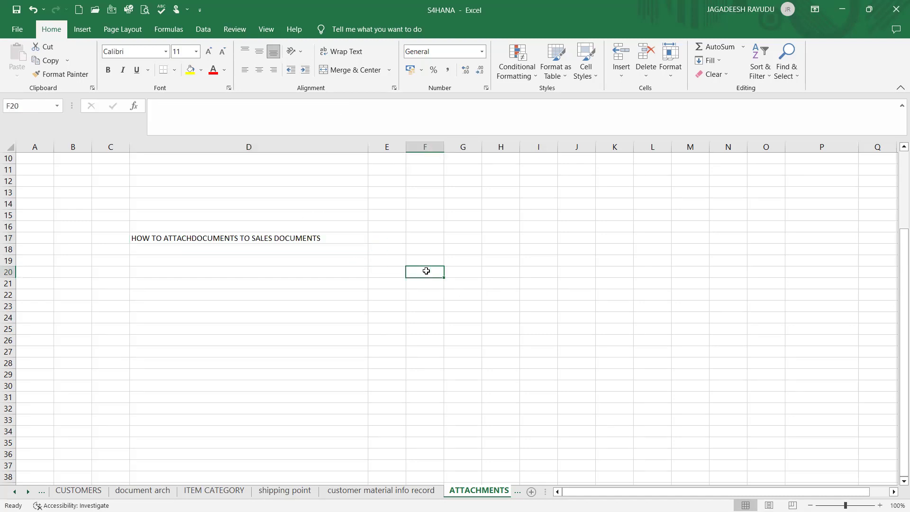
type("PDF")
key("Return")
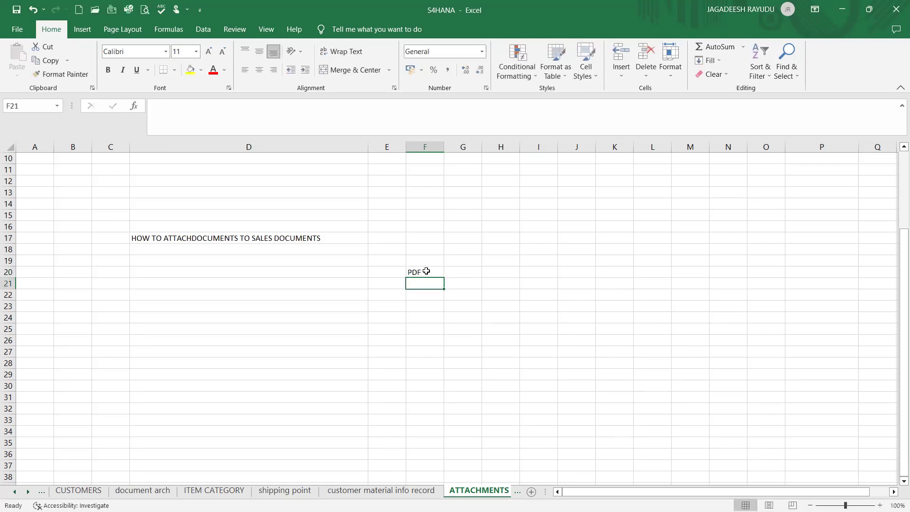
type("EXCEL")
key("Return")
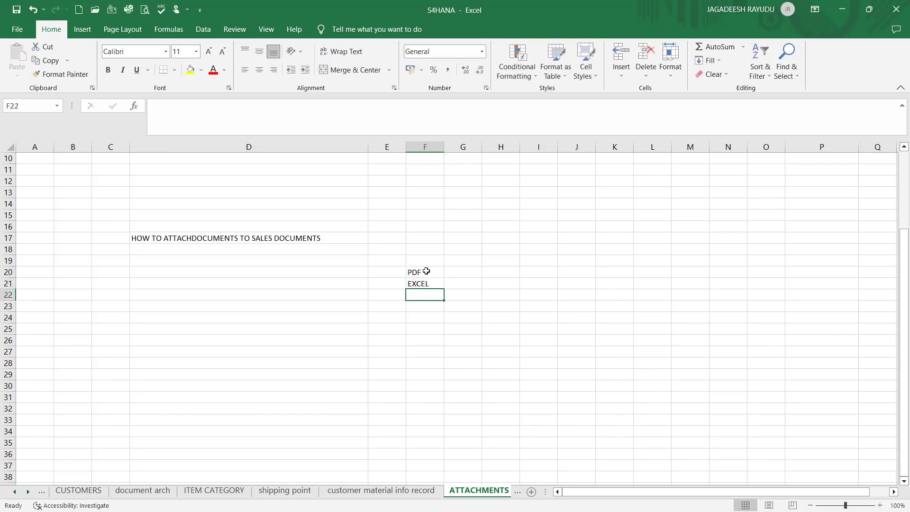
Add WORD in F22 and NOTEPAD in F23 to complete the file-type list
type("WORK")
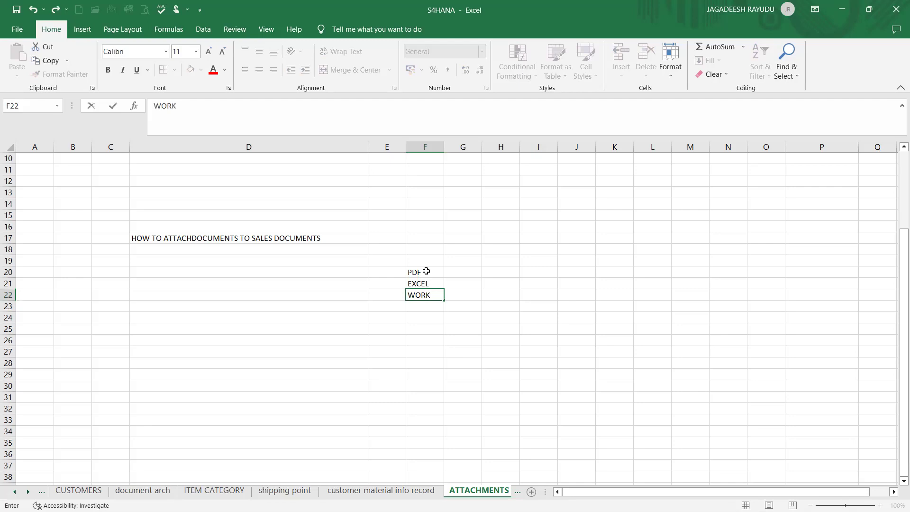
key("BackSpace")
type("D")
key("Return")
type("NO")
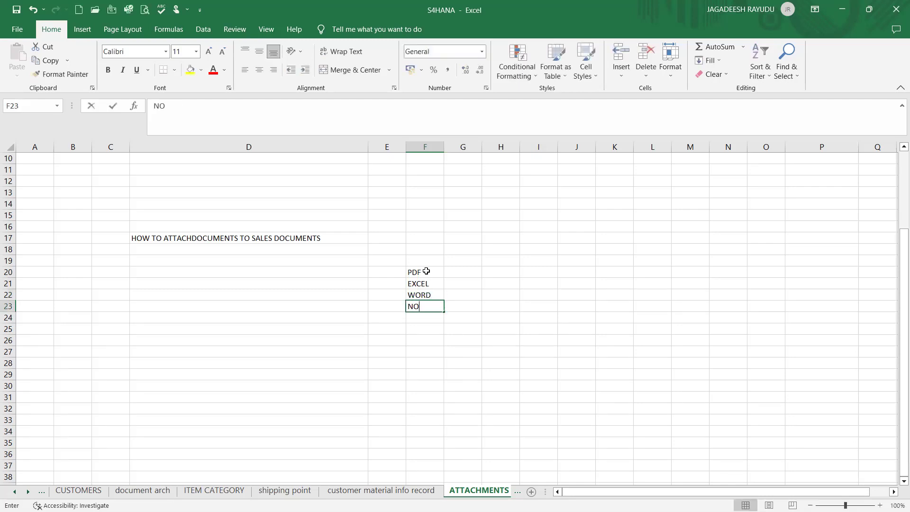
type("TEPAD")
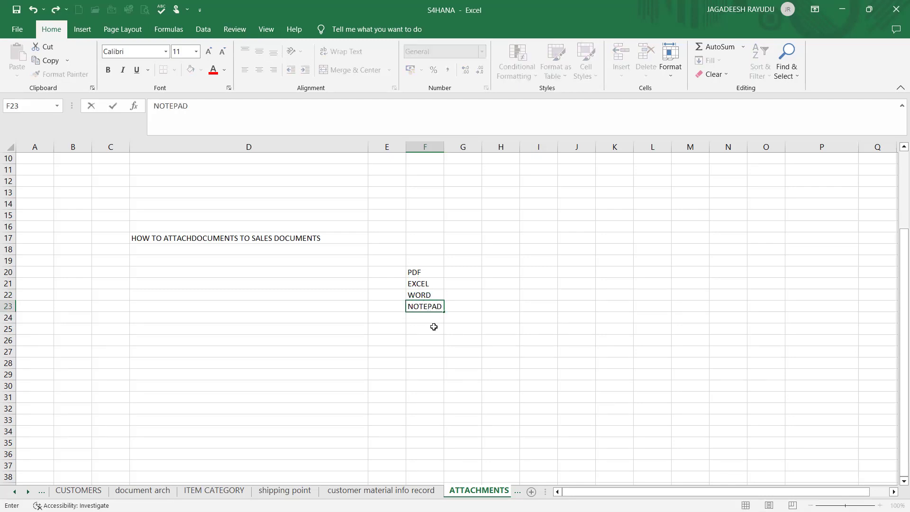
left_click(433, 327)
left_click(429, 297)
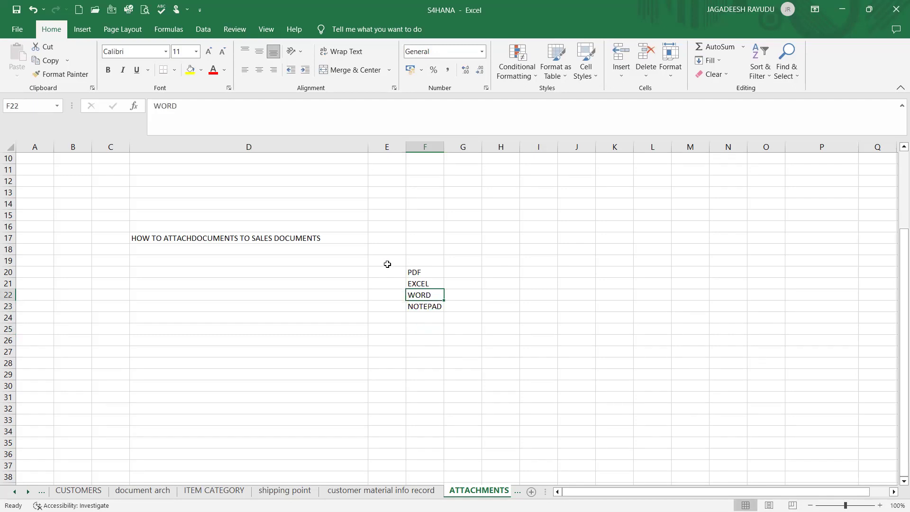
left_click(416, 270)
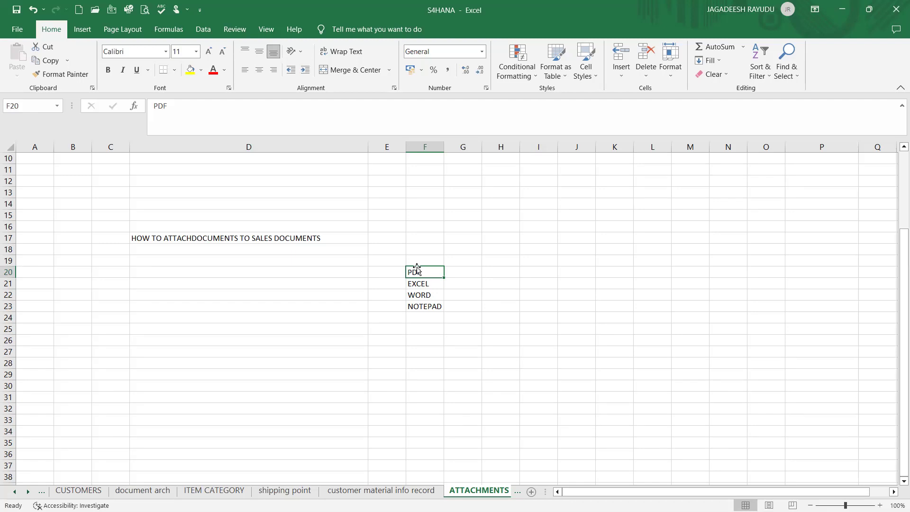
left_click(457, 306)
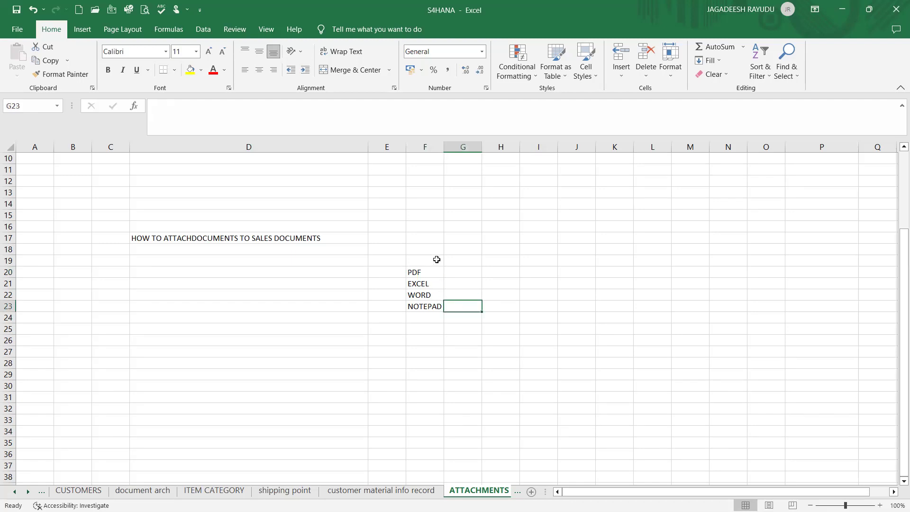
left_click(429, 266)
left_click(427, 259)
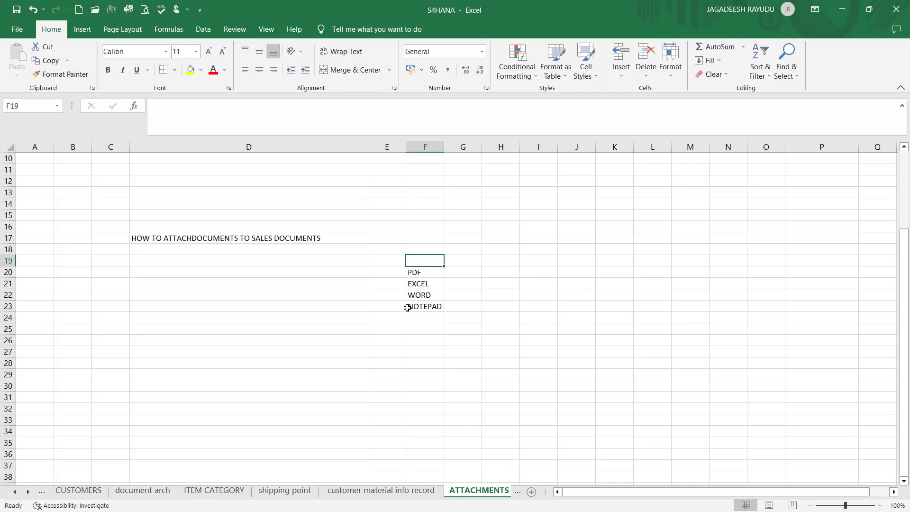
left_click(407, 308)
left_click(431, 293)
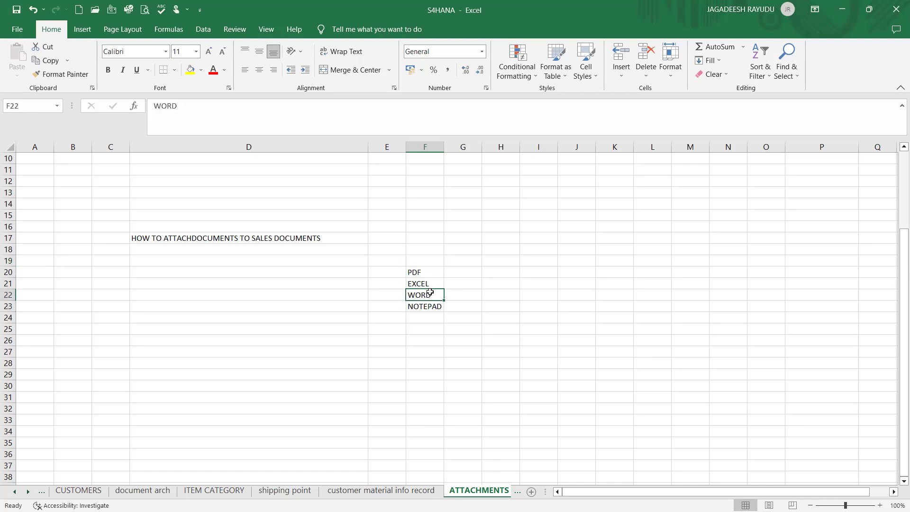
left_click(428, 283)
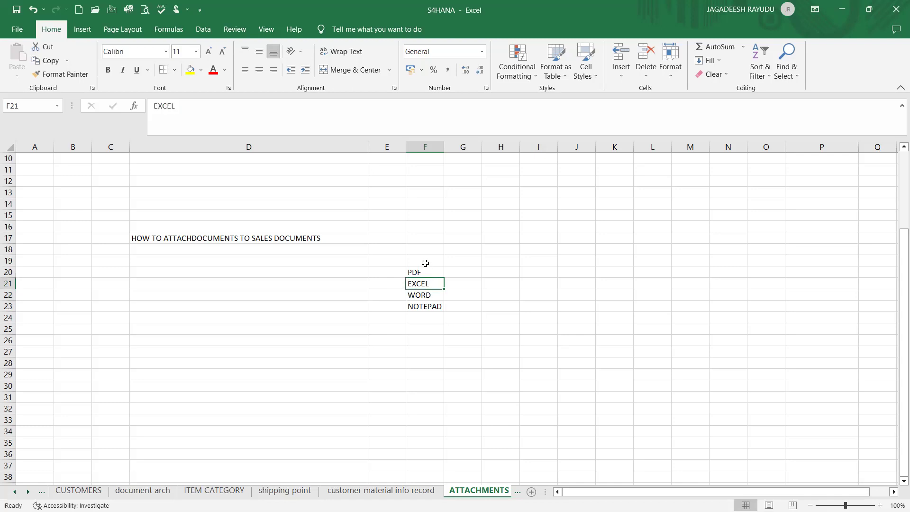
left_click(425, 263)
left_click(426, 281)
Start transaction VA01 and enter order type dor
key("alt+Tab")
type("/NVA0")
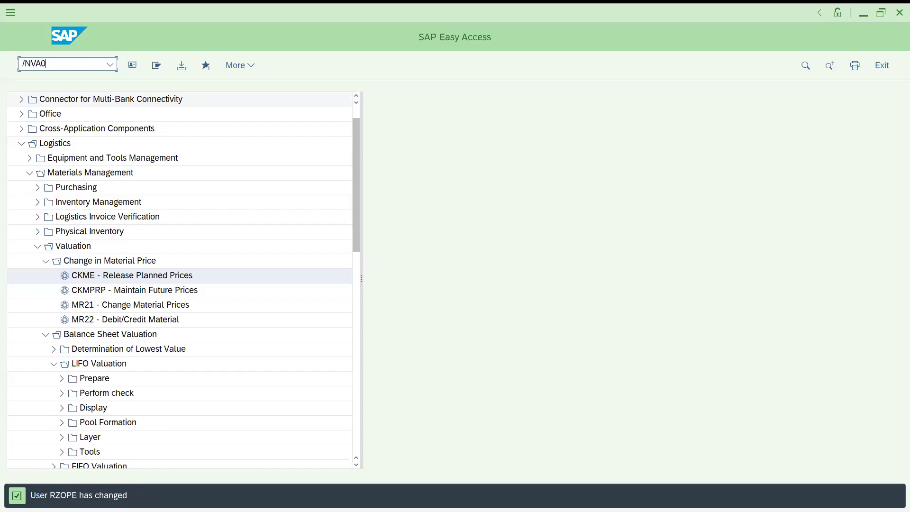
key("Return")
key("Down")
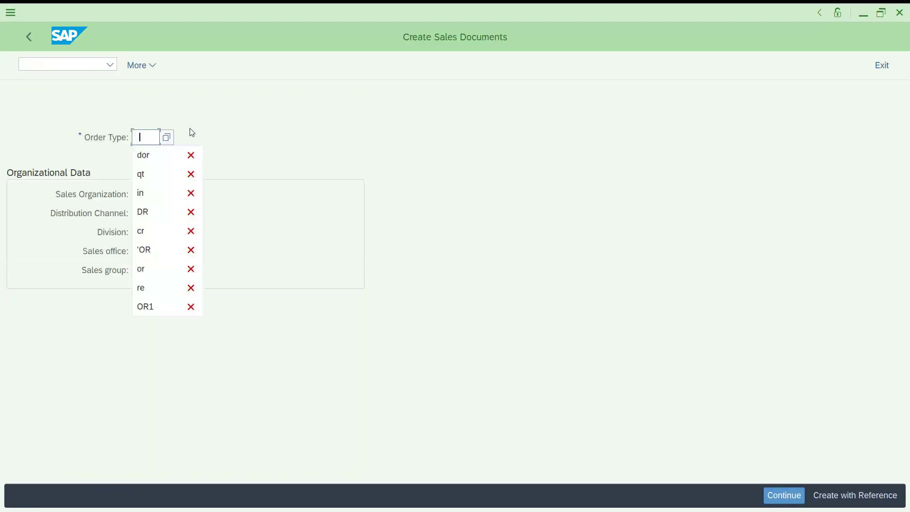
key("Down")
type("dor")
key("Tab")
Fill sales organization DRT1, channel D1 and division DD, continuing to the overview
key("Down")
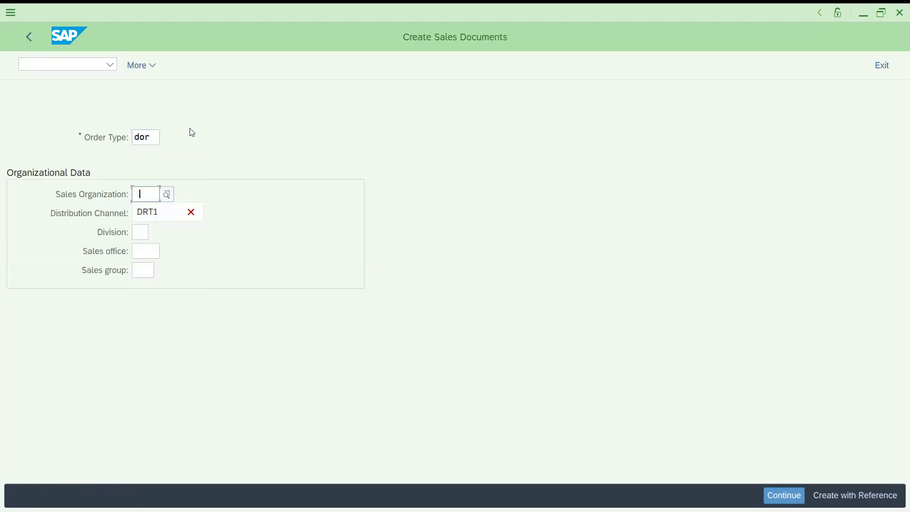
key("Down")
key("Return")
key("Tab")
key("Down")
key("Down")
key("Return")
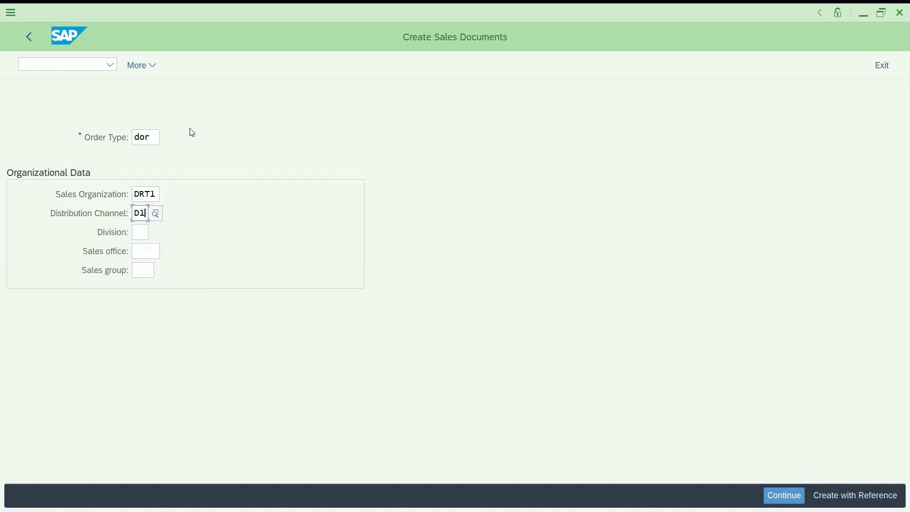
key("Tab")
key("Down")
key("Down")
key("Return")
key("Return")
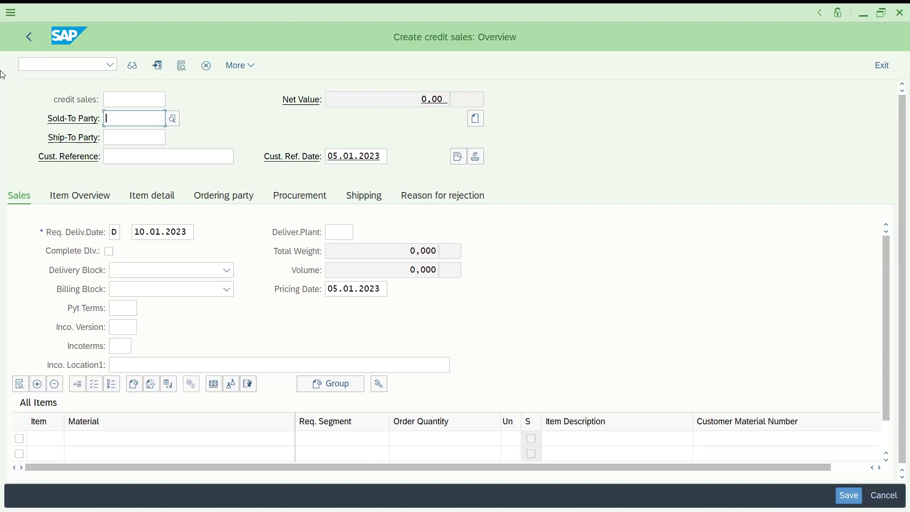
left_click(34, 68)
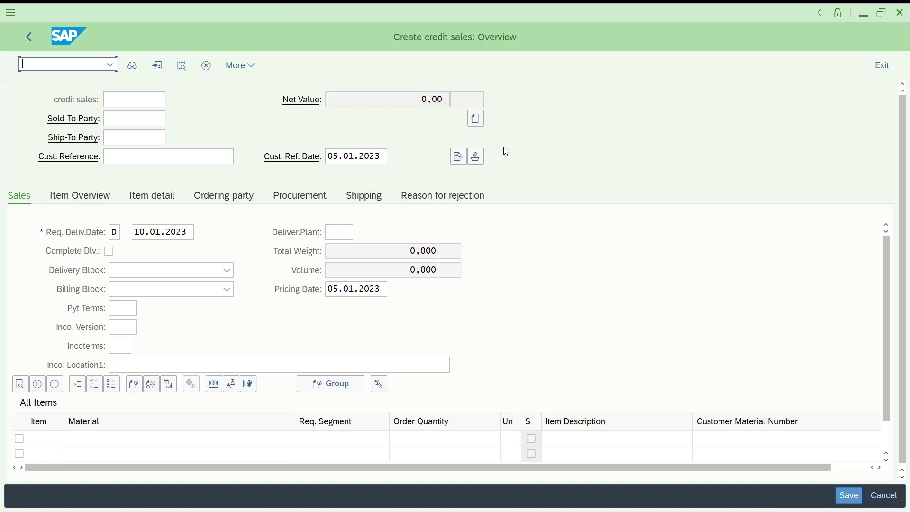
Note transaction codes SU3, SU01_D and SU1 in cells H26, H27 and H29
key("alt+Tab")
left_click(504, 332)
left_click(508, 337)
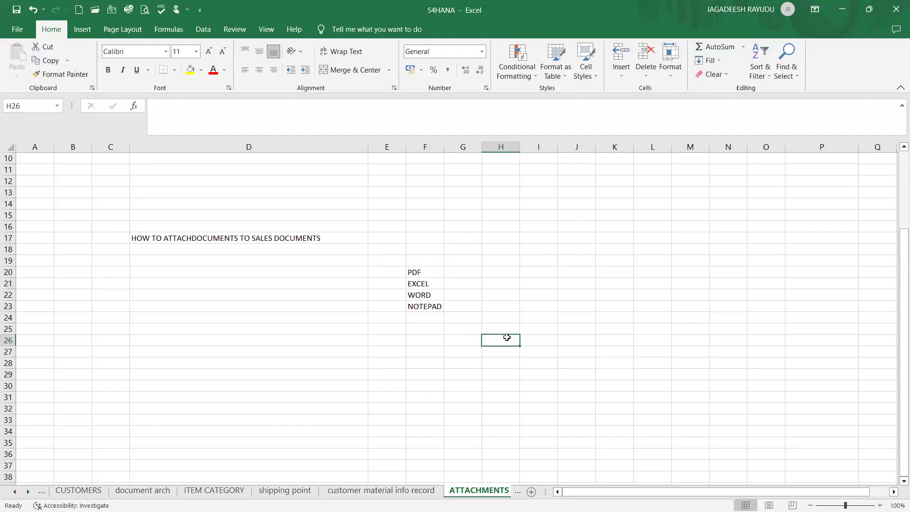
type("SU3")
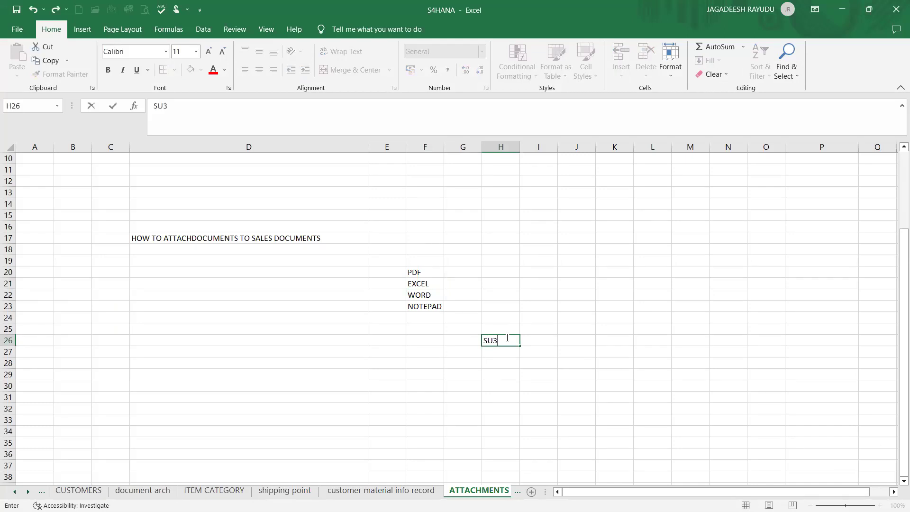
left_click(504, 362)
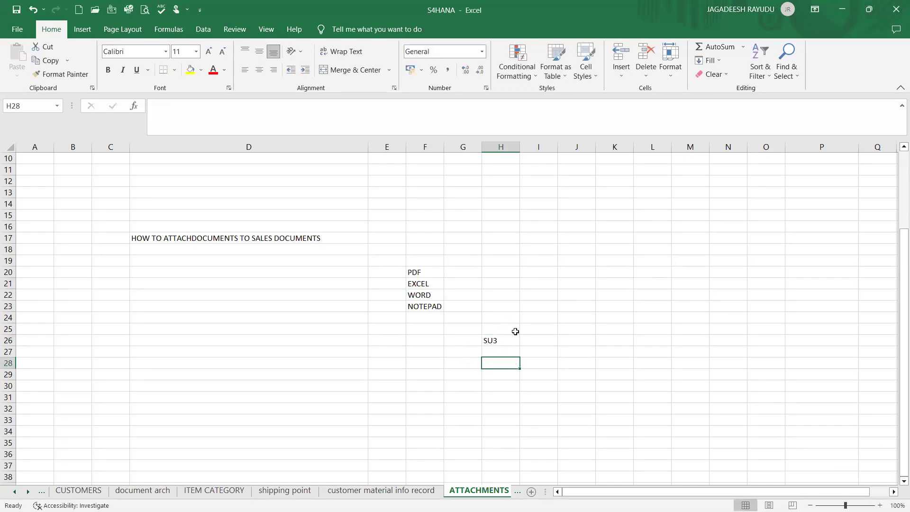
left_click(494, 351)
type("SU3")
key("BackSpace")
type("0")
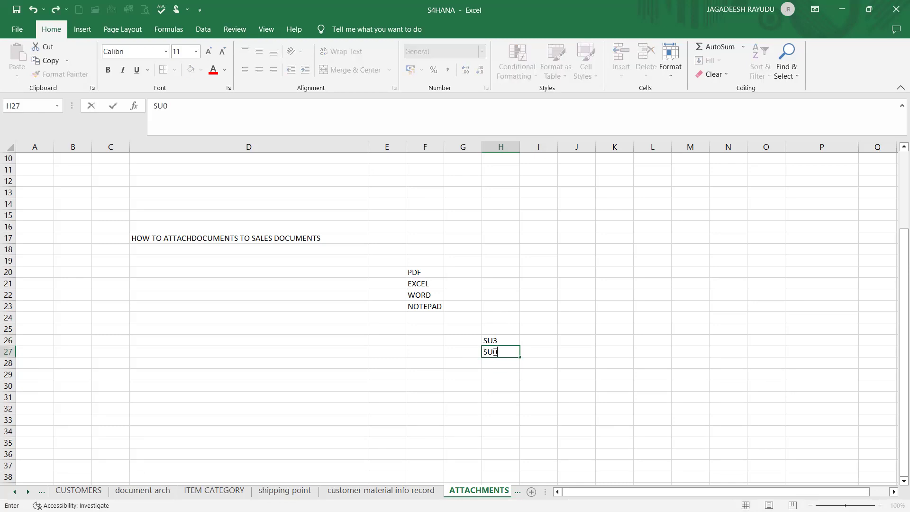
type("1_D")
left_click(493, 371)
type("SU1")
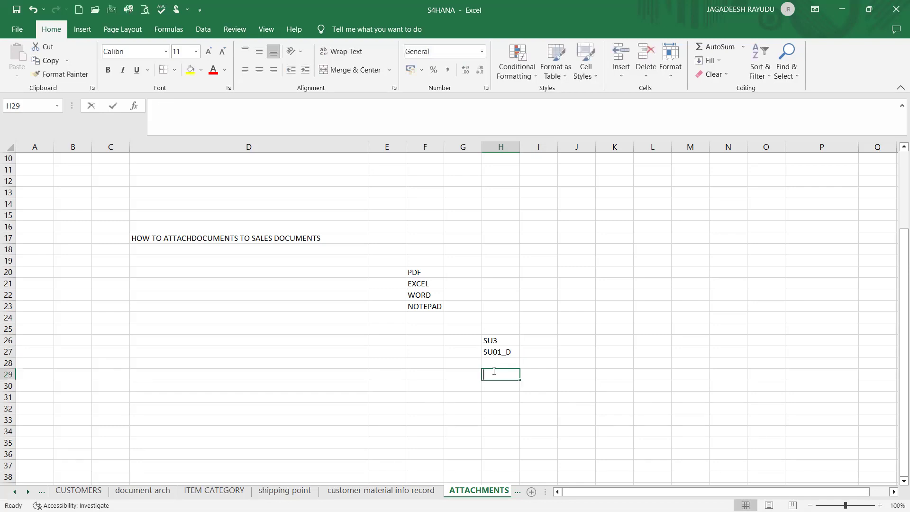
key("Return")
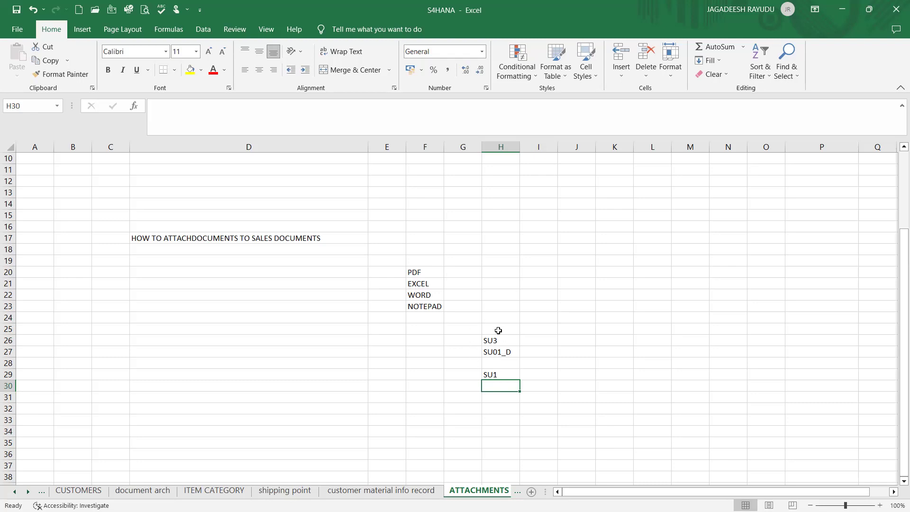
left_click(489, 340)
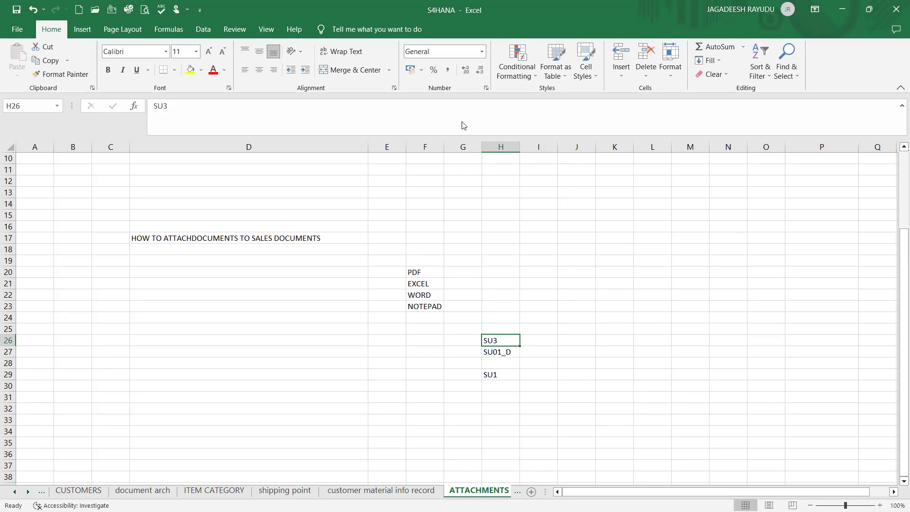
Open the SU3 user profile's Parameters list and start a new row below POK
key("alt+Tab")
type("/NSU")
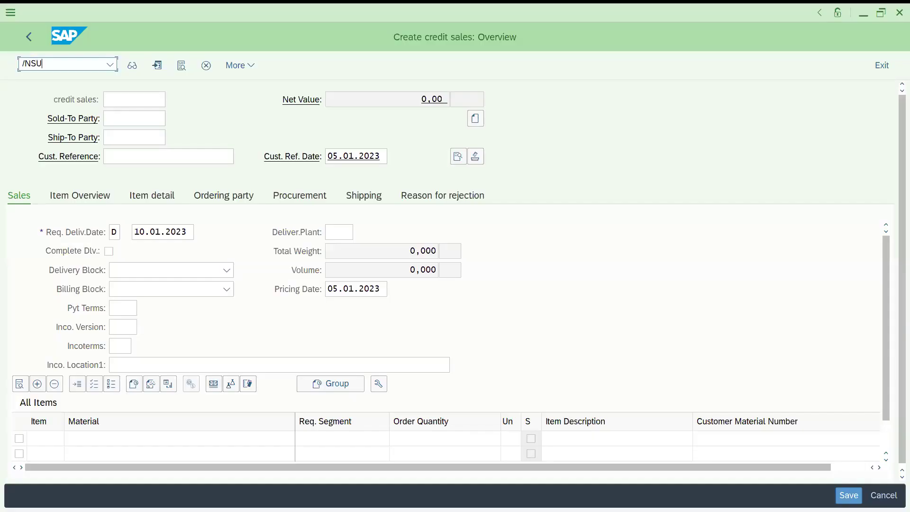
key("Return")
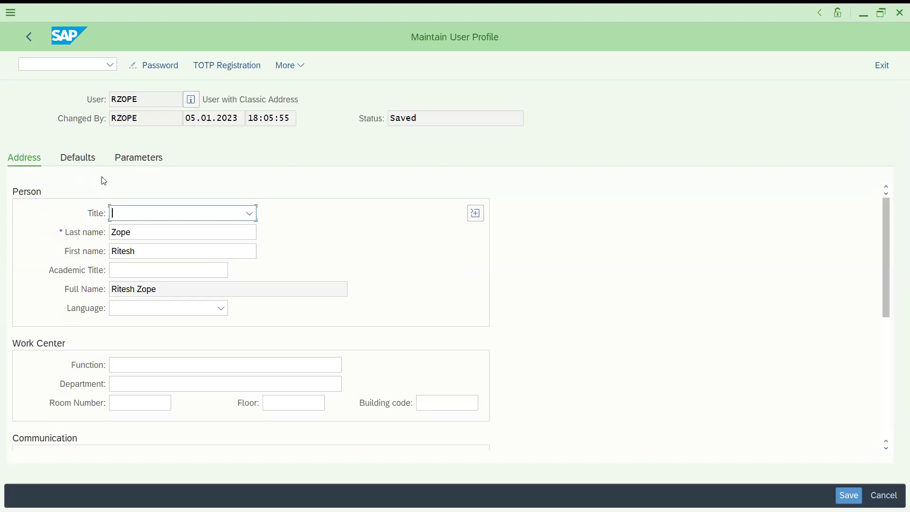
left_click(127, 163)
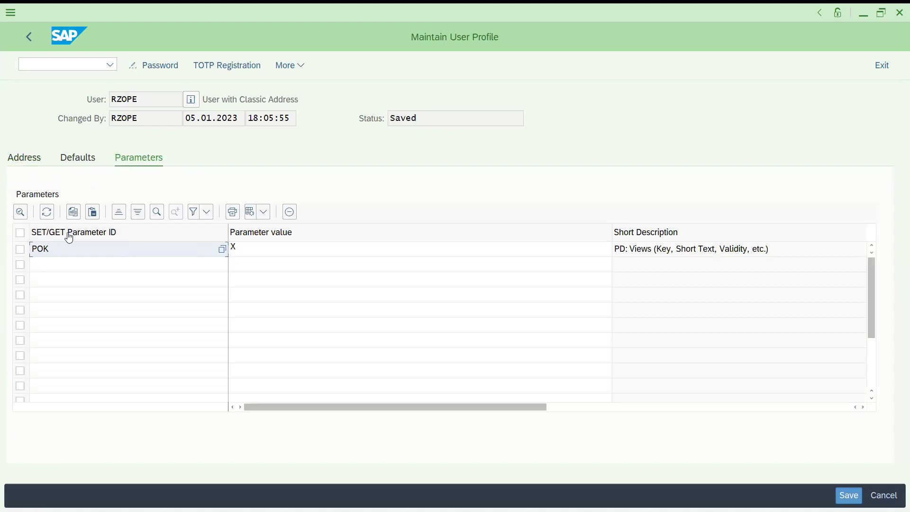
left_click(52, 269)
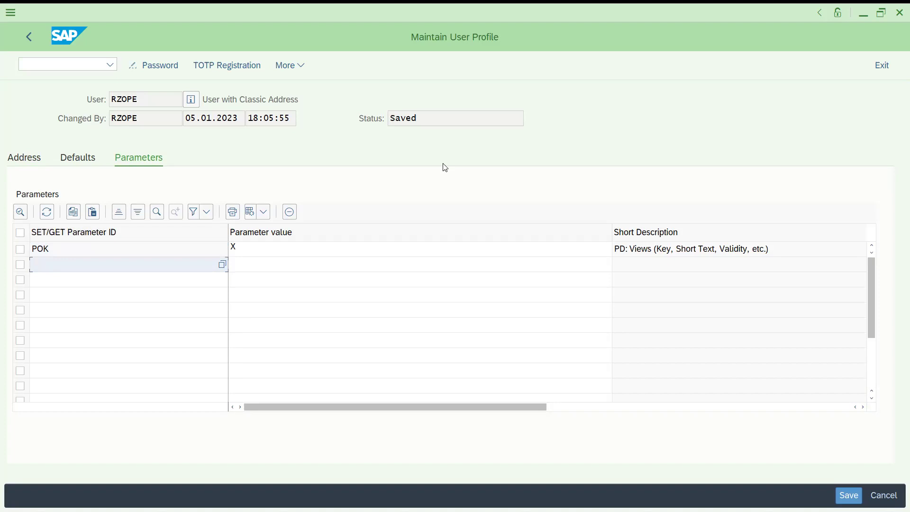
Cut the parameter name SD_SWU_ACTIVE out of cell P9, leaving the cell empty
key("alt+Tab")
left_click_drag(900, 247, 870, 197)
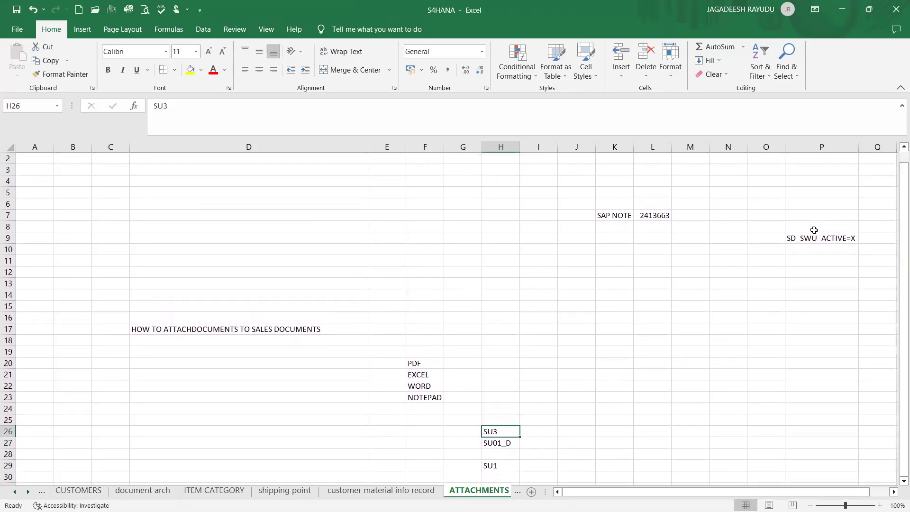
left_click(812, 238)
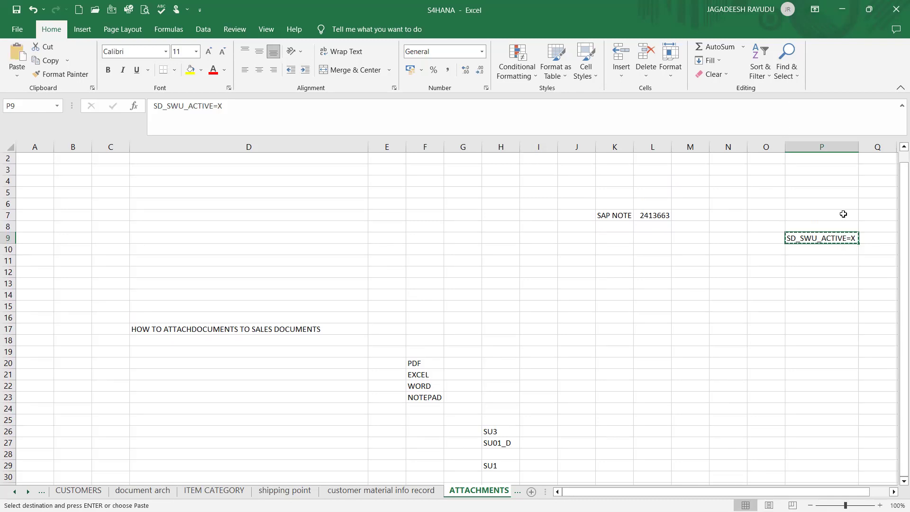
double_click(847, 239)
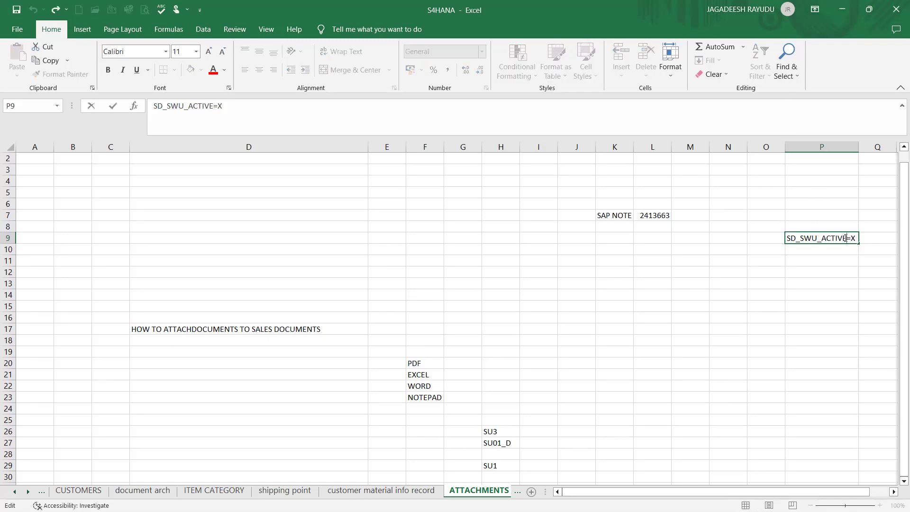
left_click_drag(847, 239, 782, 239)
key("ctrl+c")
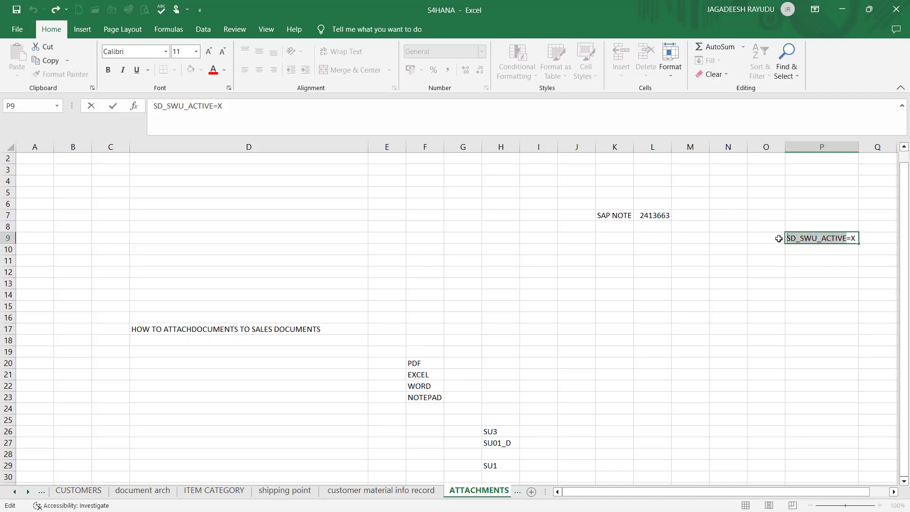
key("BackSpace")
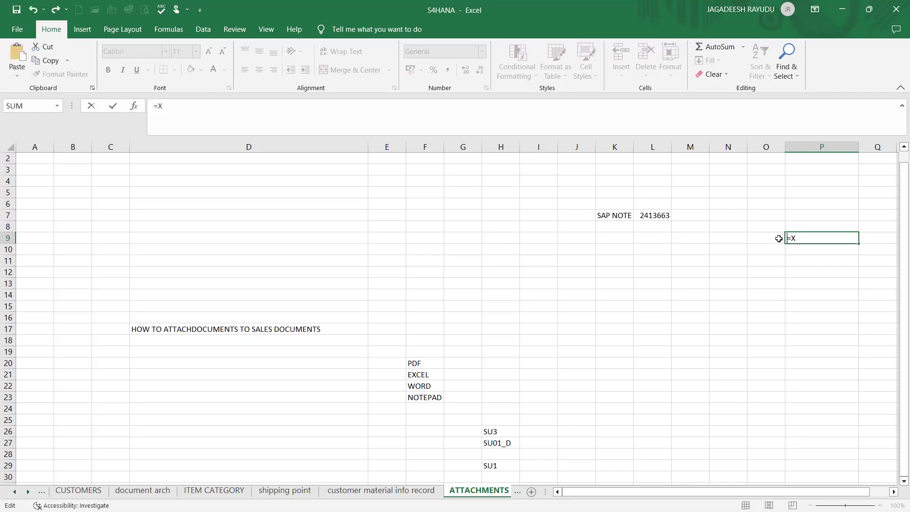
key("BackSpace")
key("BackSpace")
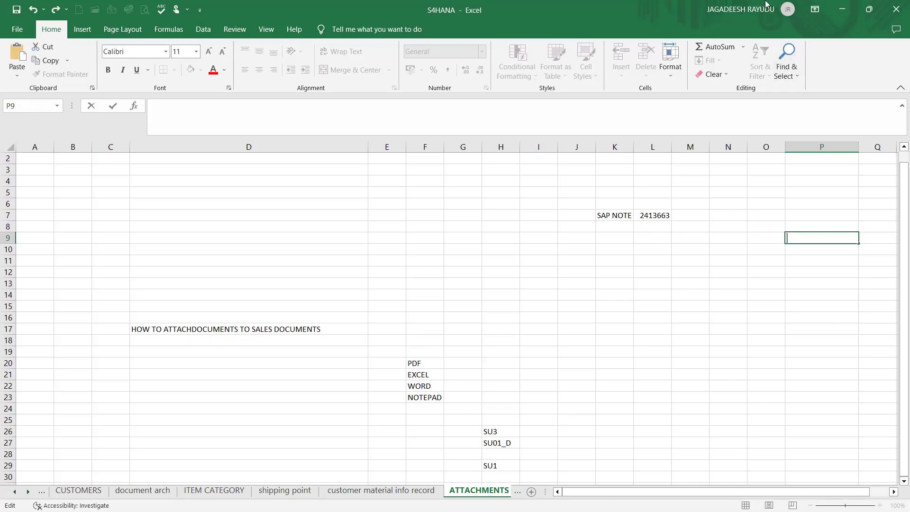
Add parameter SD_SWU_ACTIVE with value X to the user profile and save it
key("alt+Tab")
key("ctrl+v")
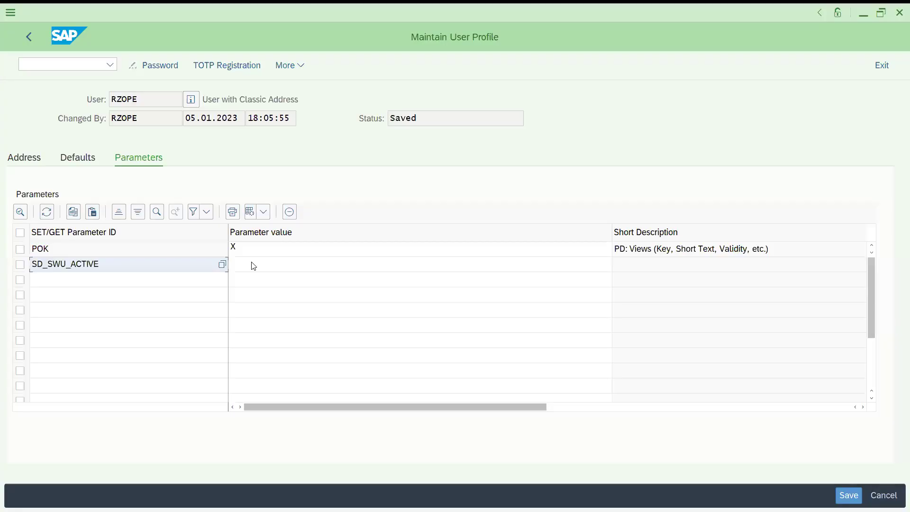
left_click(258, 263)
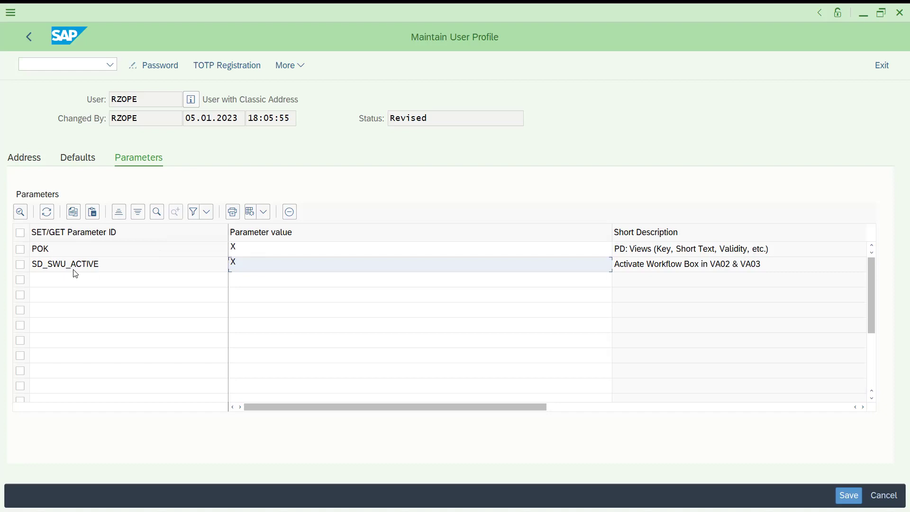
key("ctrl+s")
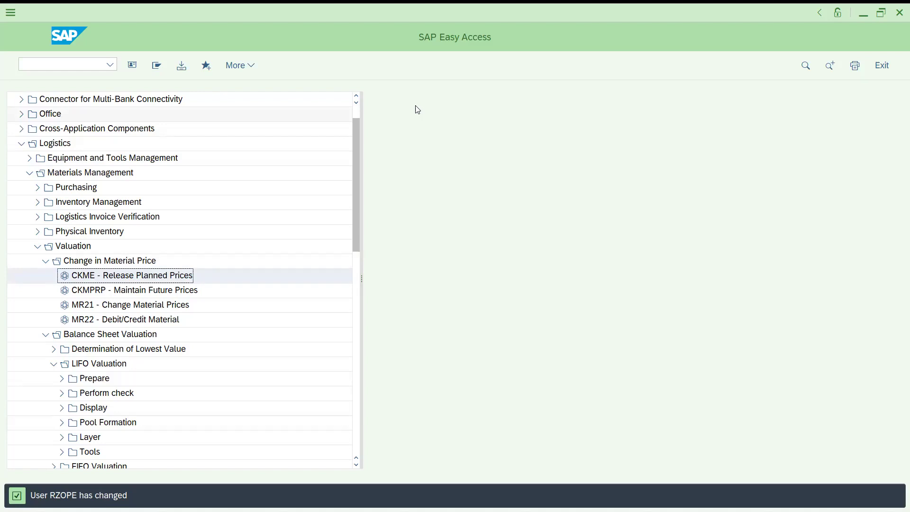
key("alt+Tab")
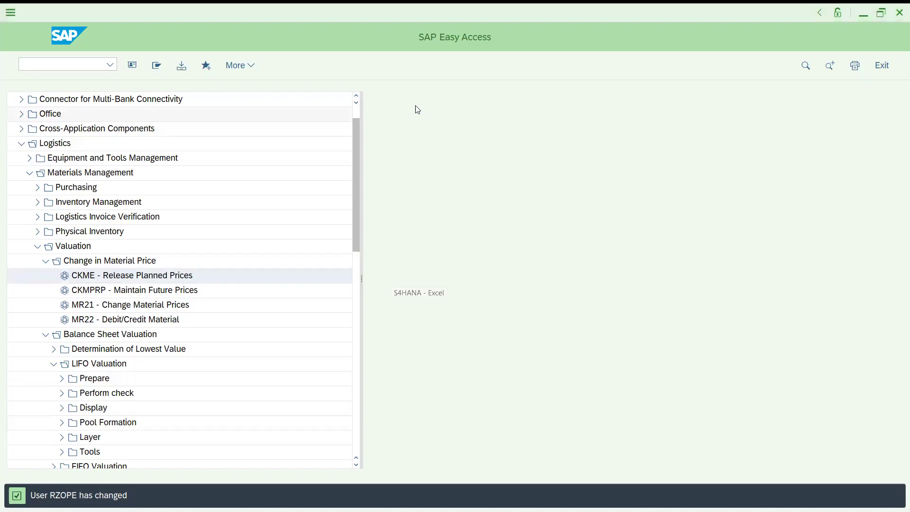
left_click(44, 61)
type("SE38")
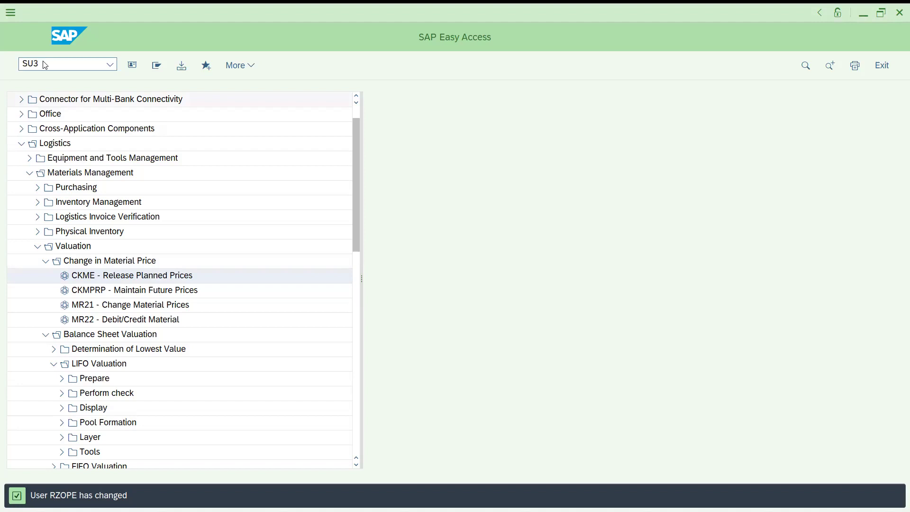
key("Return")
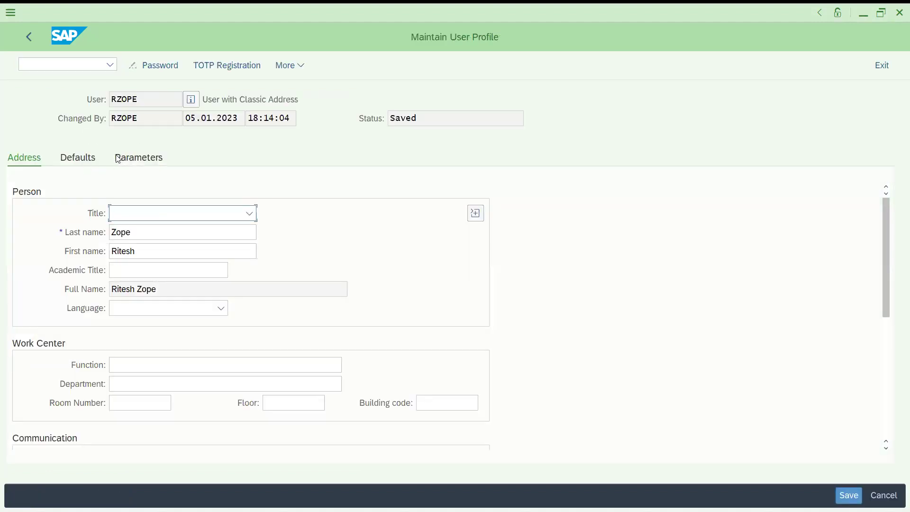
left_click(123, 159)
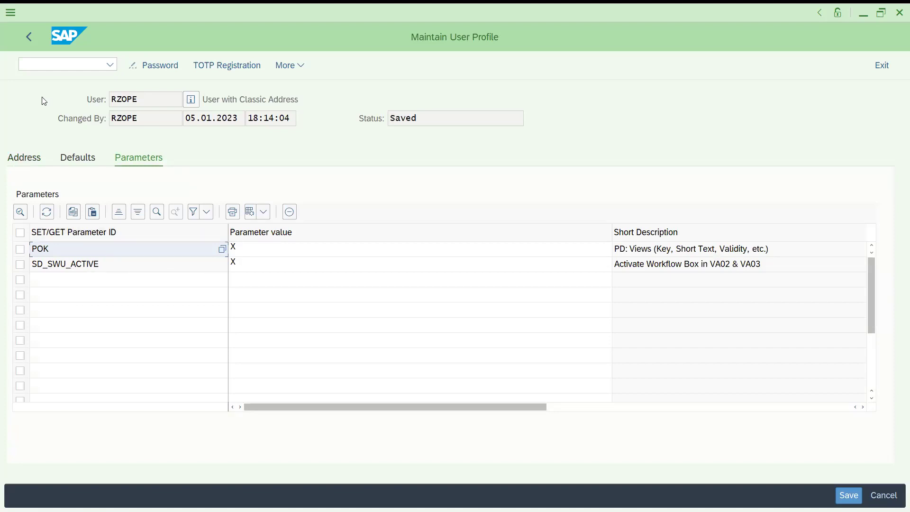
left_click(29, 37)
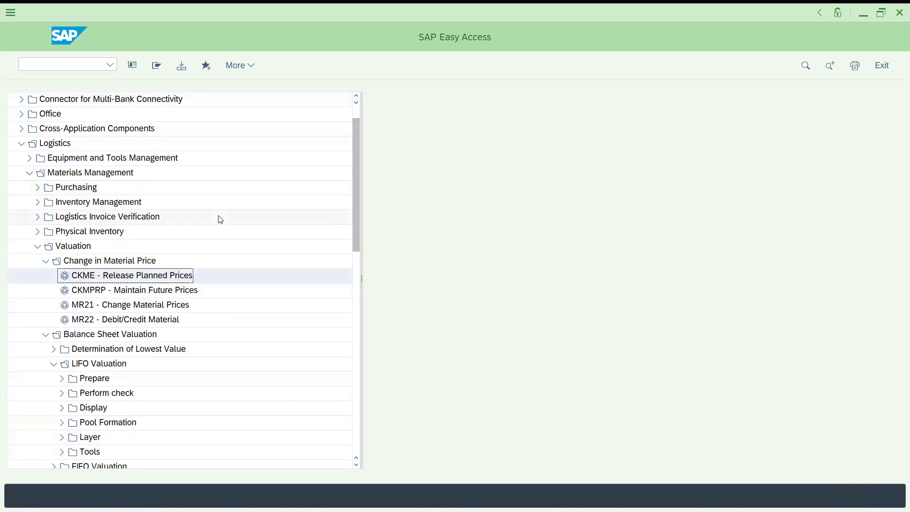
Start a DOR credit sales order in VA01 for the King Watch Ltd sold-to party
left_click(22, 144)
left_click(41, 67)
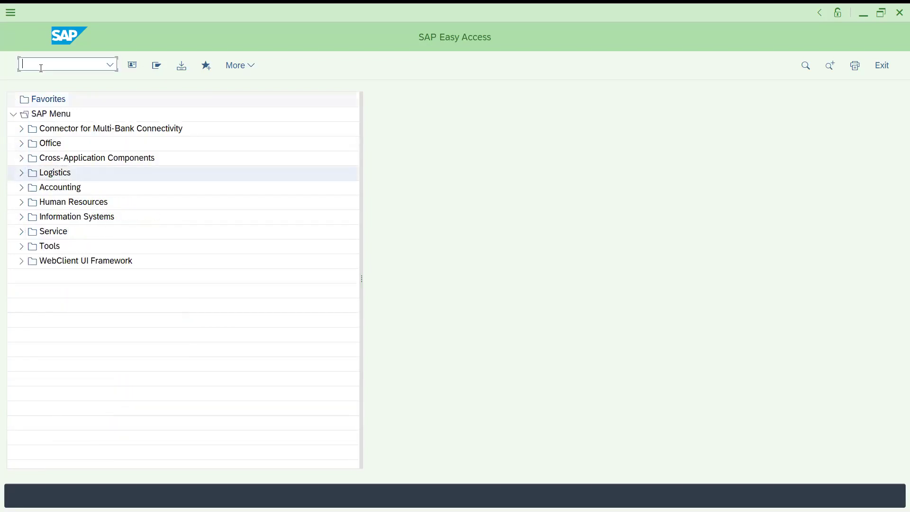
type("/NVA01")
key("Return")
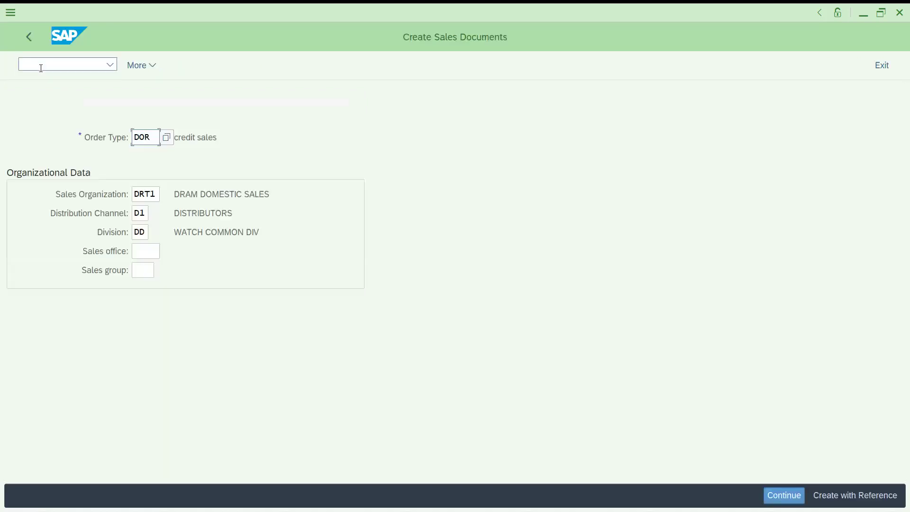
key("Return")
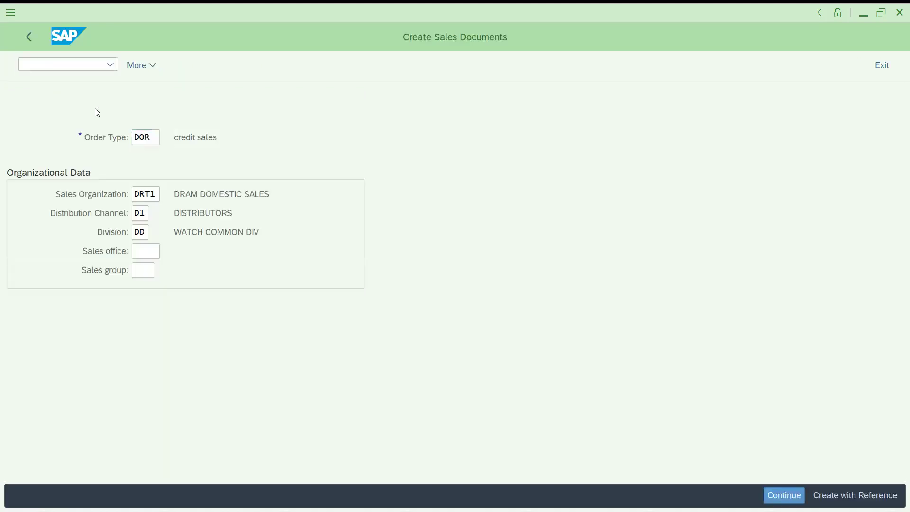
type("IT102")
key("Return")
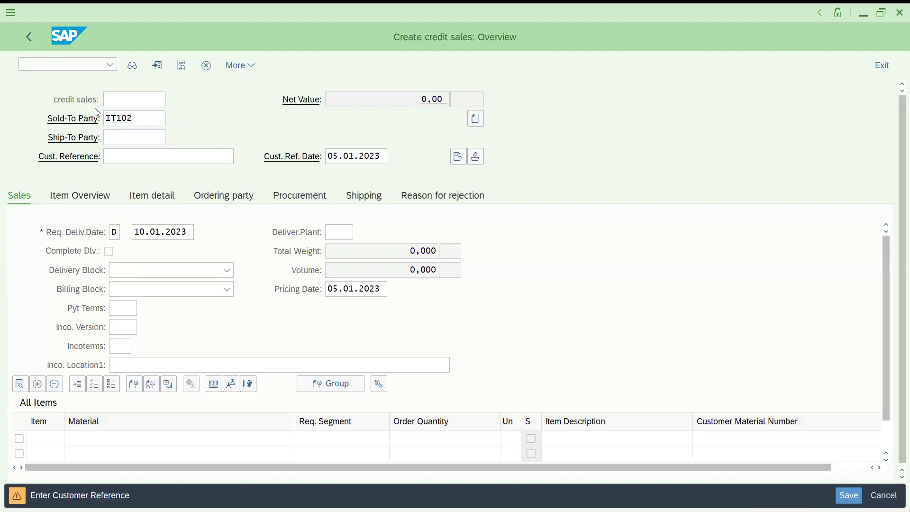
key("Return")
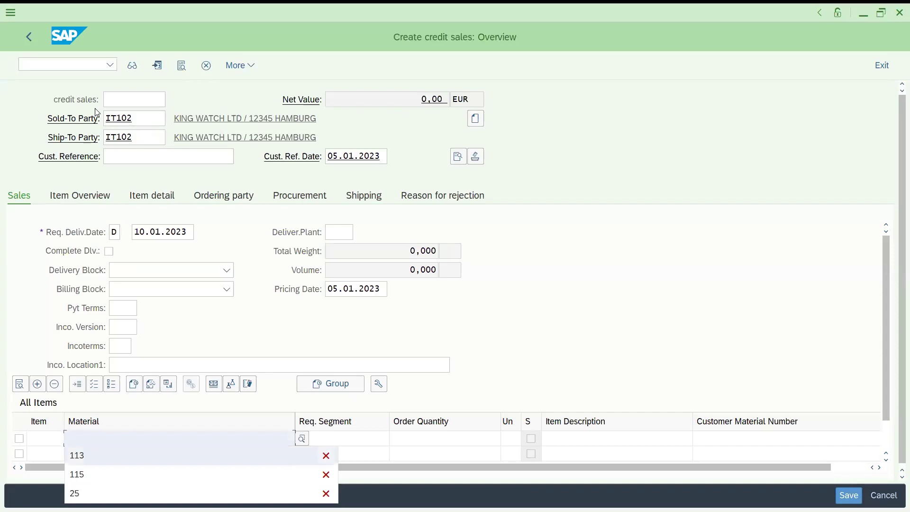
Add one unit of material 113 as the first item and open the header data
key("Return")
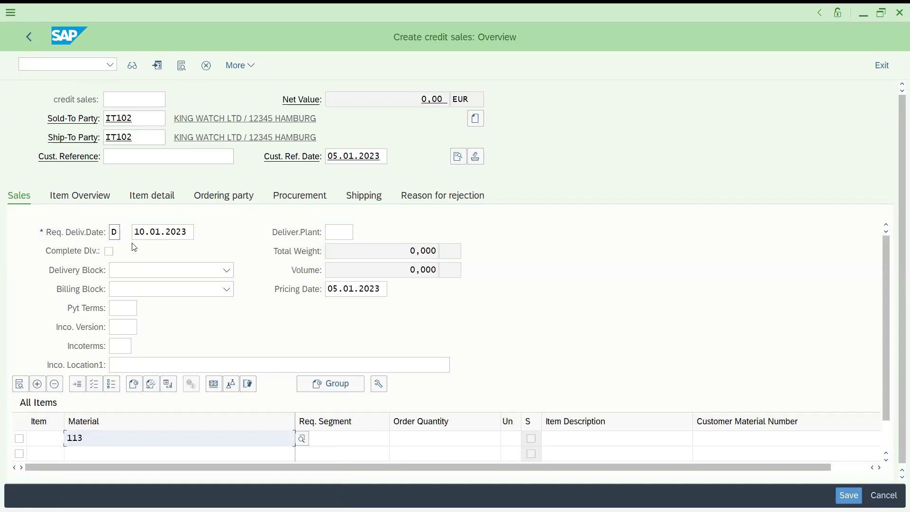
key("Tab")
key("Tab")
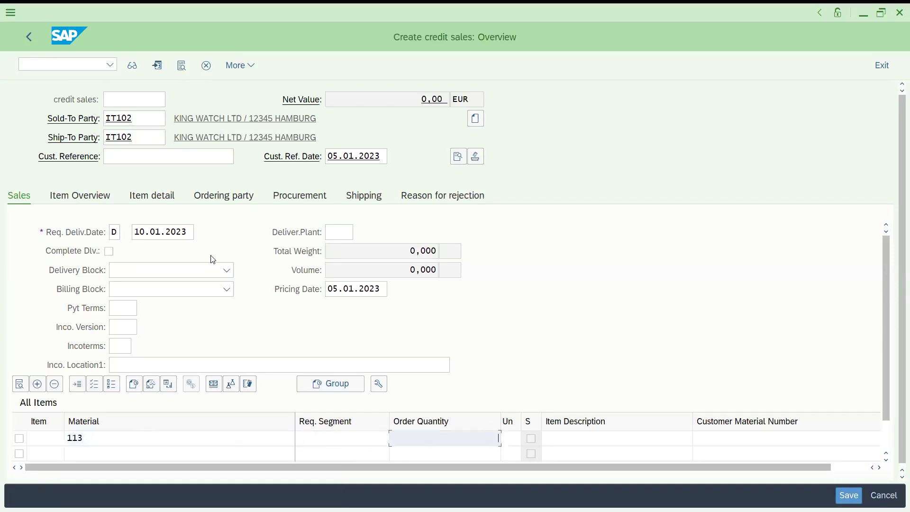
type("1")
key("Return")
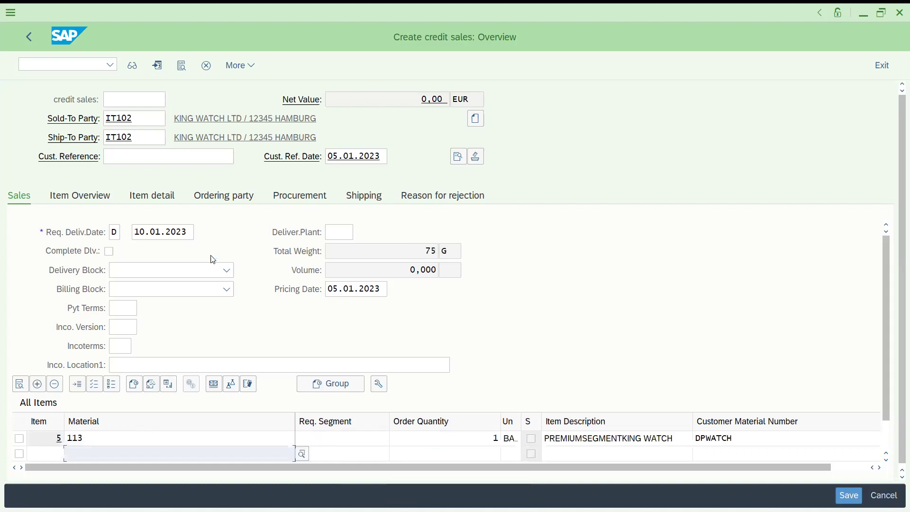
left_click(459, 158)
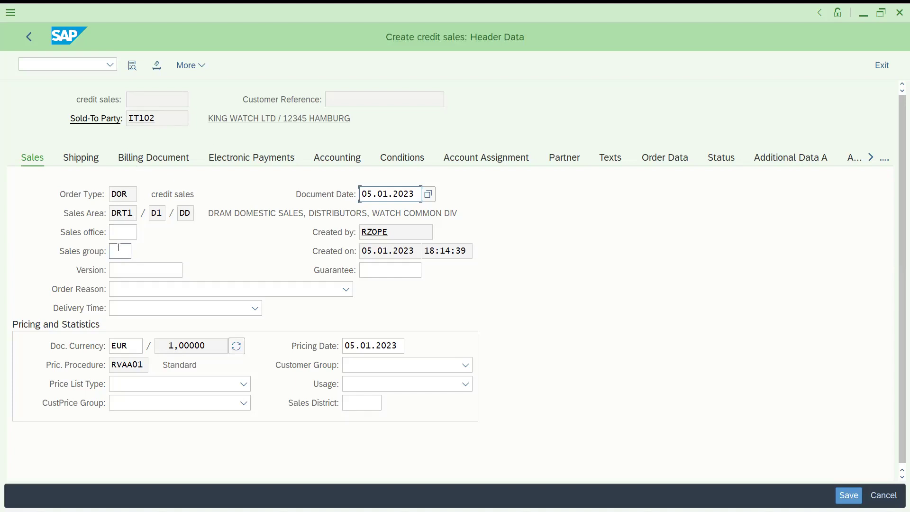
On the billing header, set Incoterms CIP, location INIDA and payment terms 0001
left_click(144, 163)
left_click(147, 253)
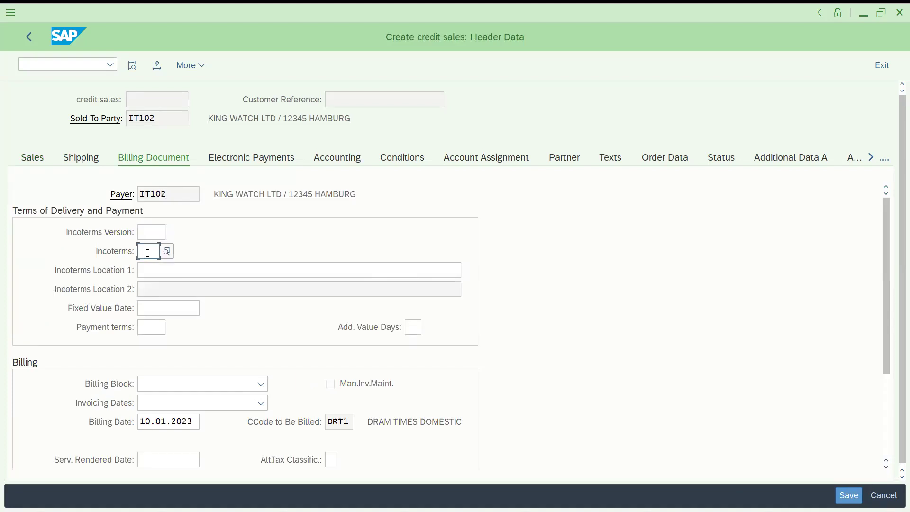
type("CIP")
key("Tab")
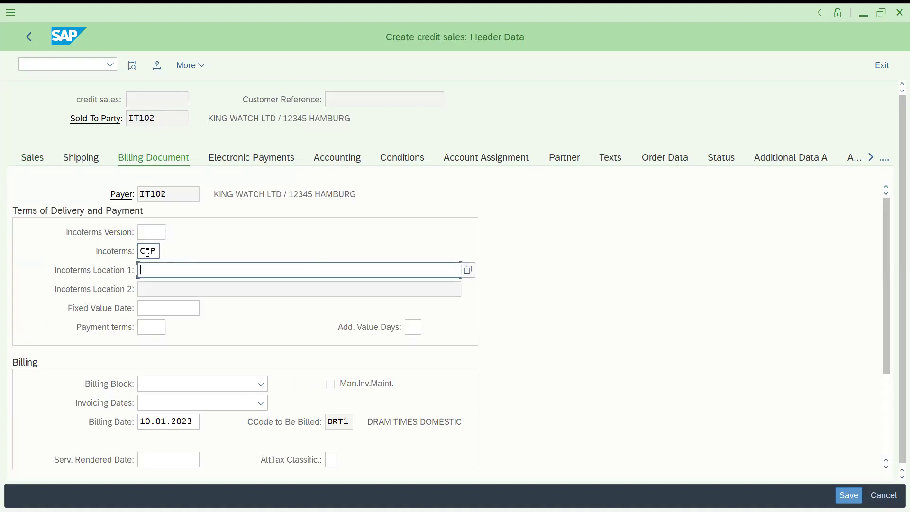
type("I LOVE IN")
key("BackSpace")
key("BackSpace")
key("BackSpace")
key("BackSpace")
key("BackSpace")
key("BackSpace")
key("BackSpace")
key("BackSpace")
key("BackSpace")
type("INIDA")
left_click(148, 328)
type("0001")
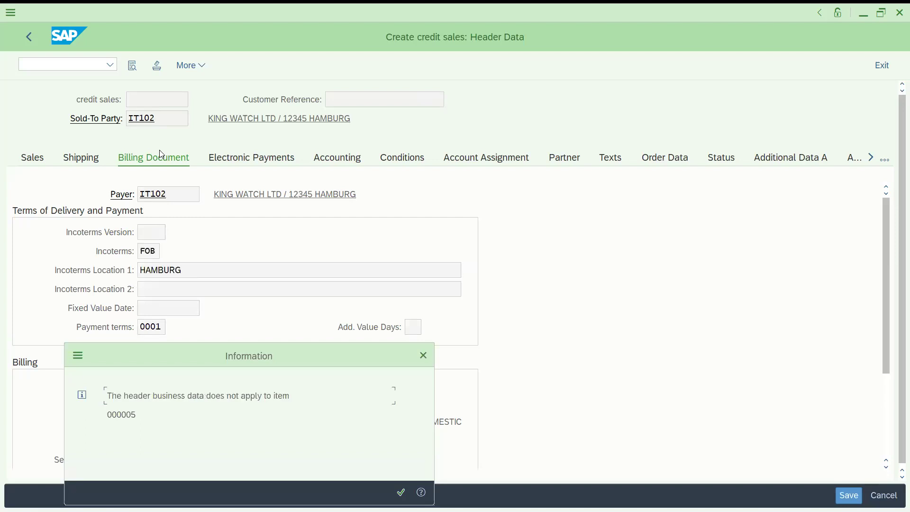
key("Return")
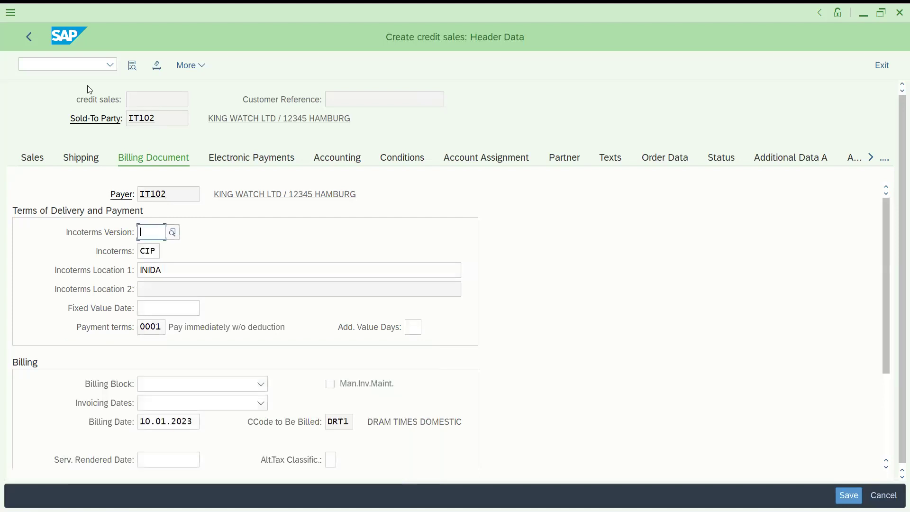
Enter customer reference TESTGOS and review the incompletion log instead of saving
left_click(29, 38)
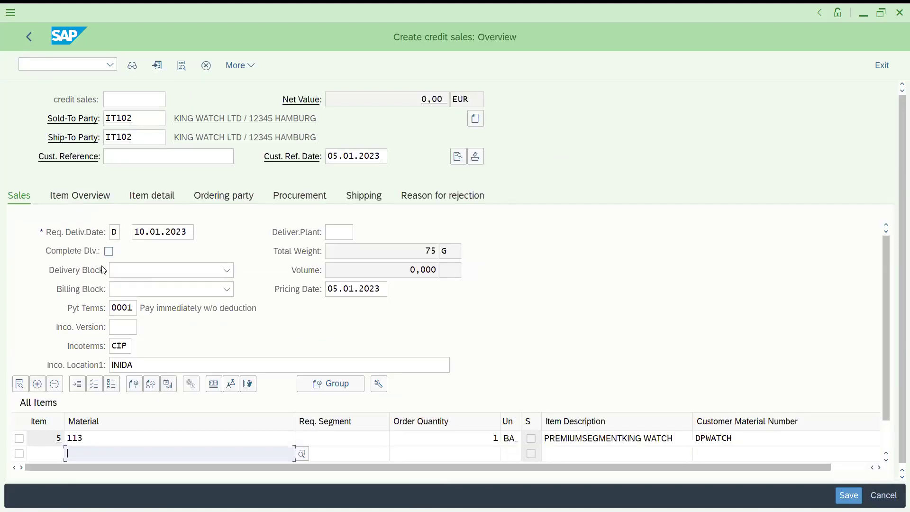
left_click(169, 158)
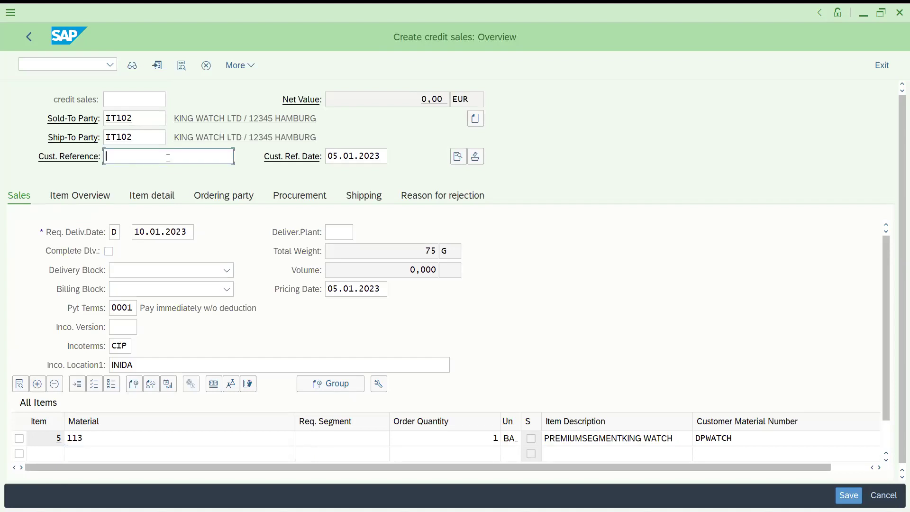
type("TESTGOS")
key("Return")
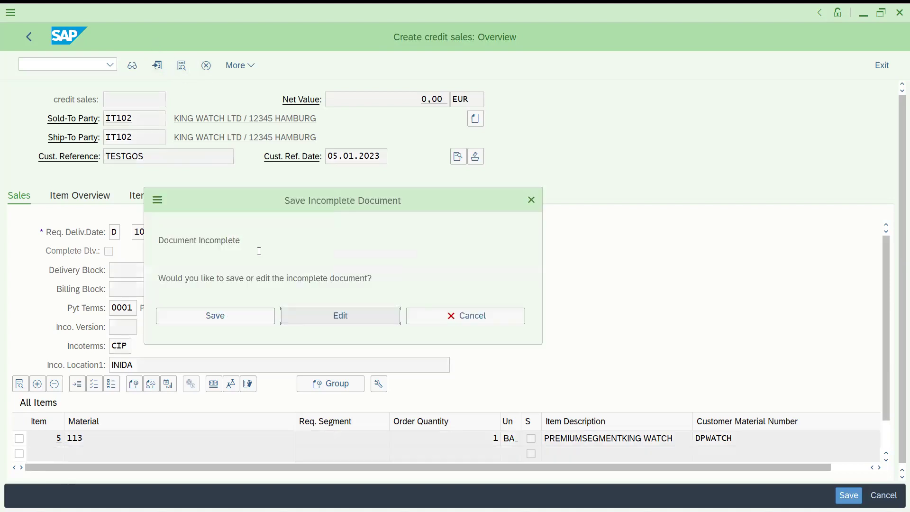
left_click(338, 314)
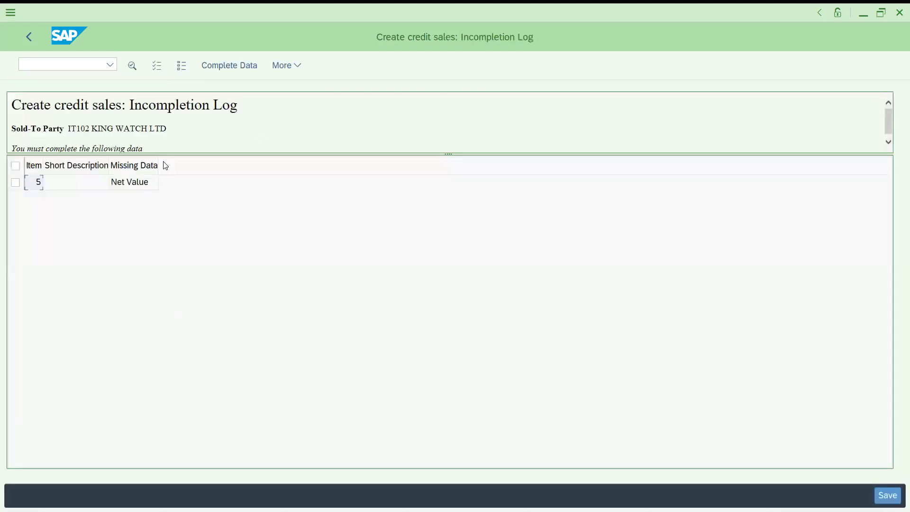
Give item 5 a PR00 pricing condition of 400 and return to the overview
double_click(122, 180)
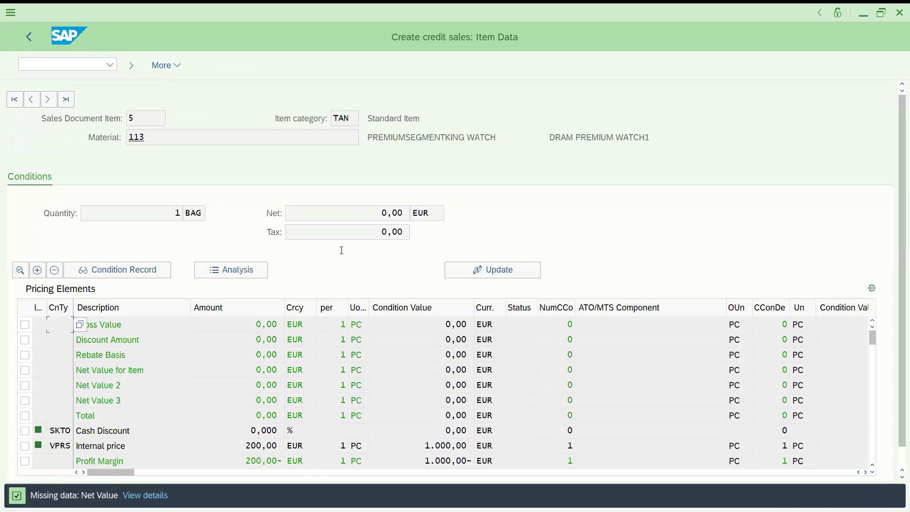
left_click_drag(872, 338, 872, 443)
type("pr00")
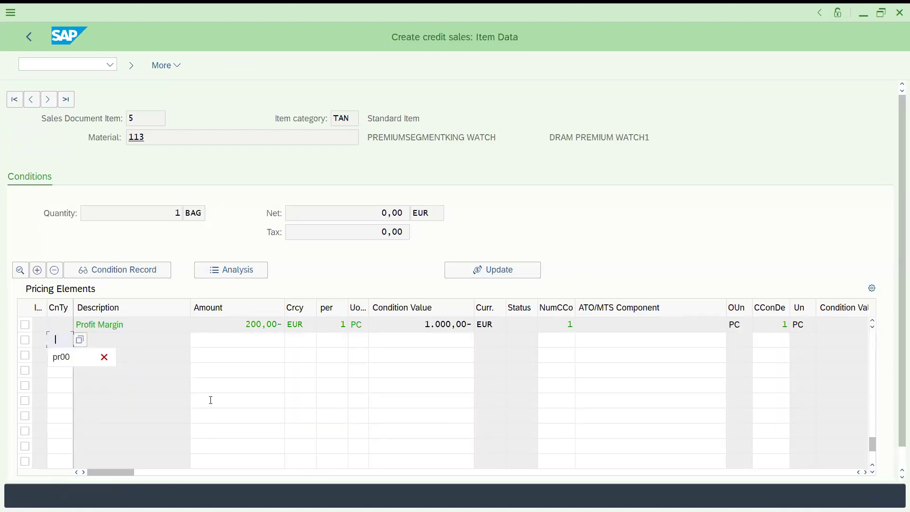
key("Tab")
type("4")
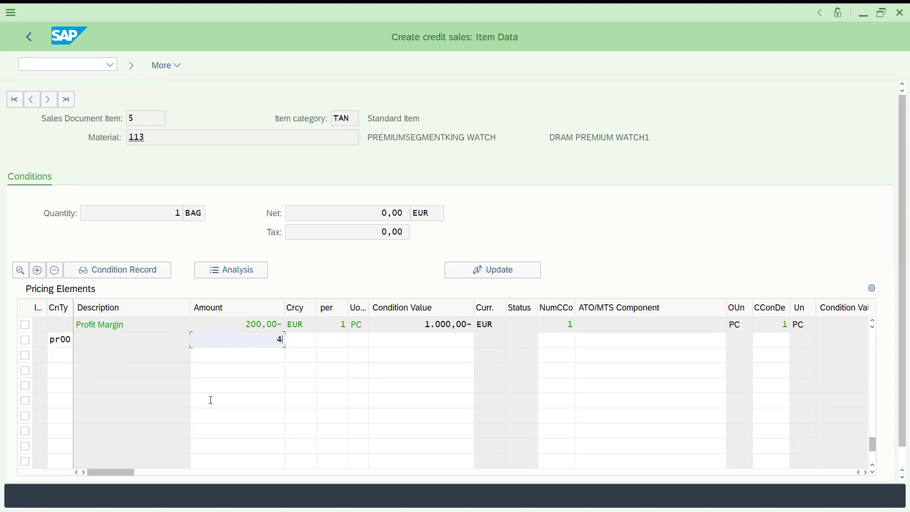
type("00")
key("Return")
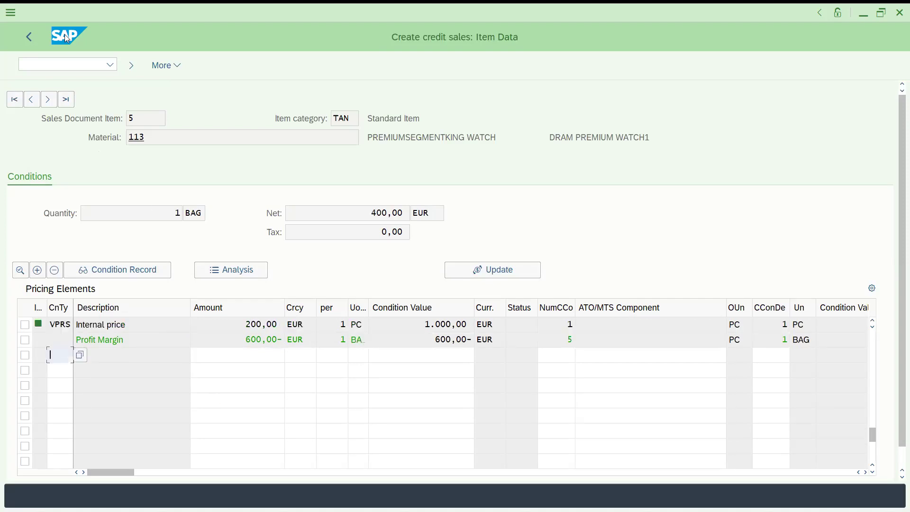
left_click(29, 36)
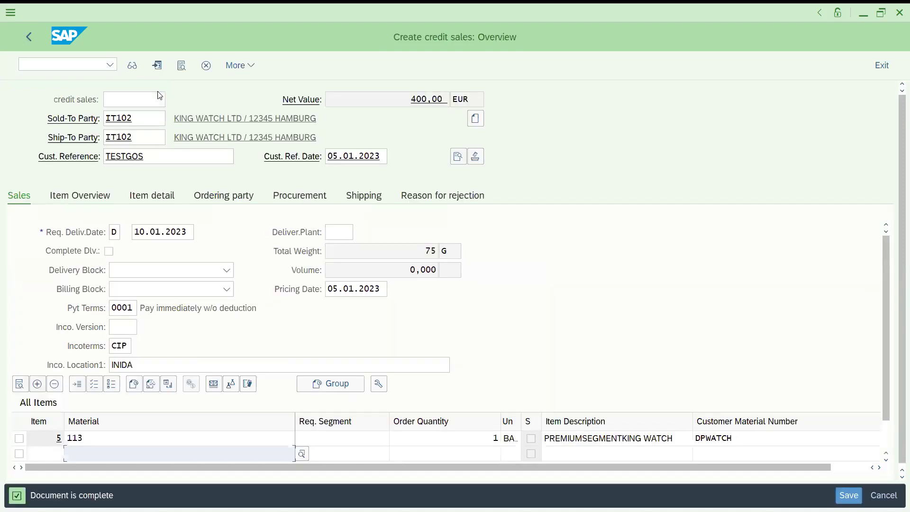
Save the credit sale as document 150 and launch /NVA02 to change it
key("ctrl+s")
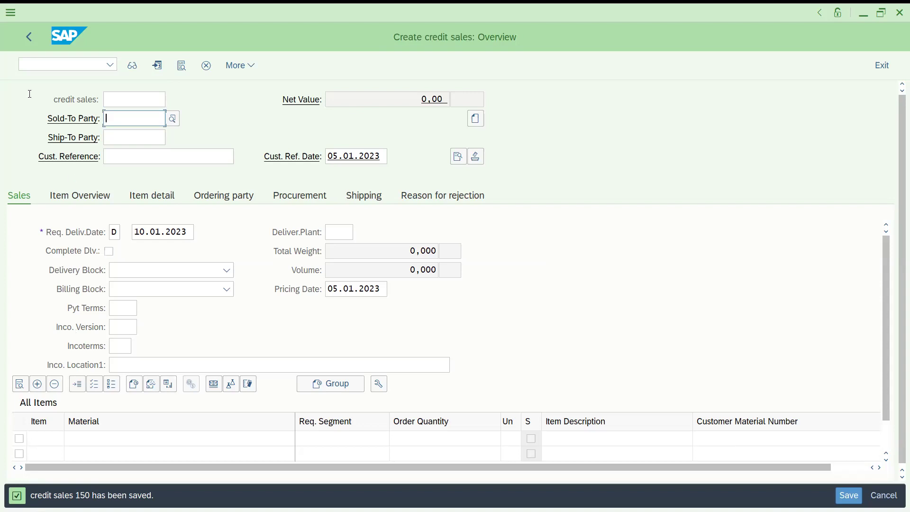
left_click(35, 65)
type("/")
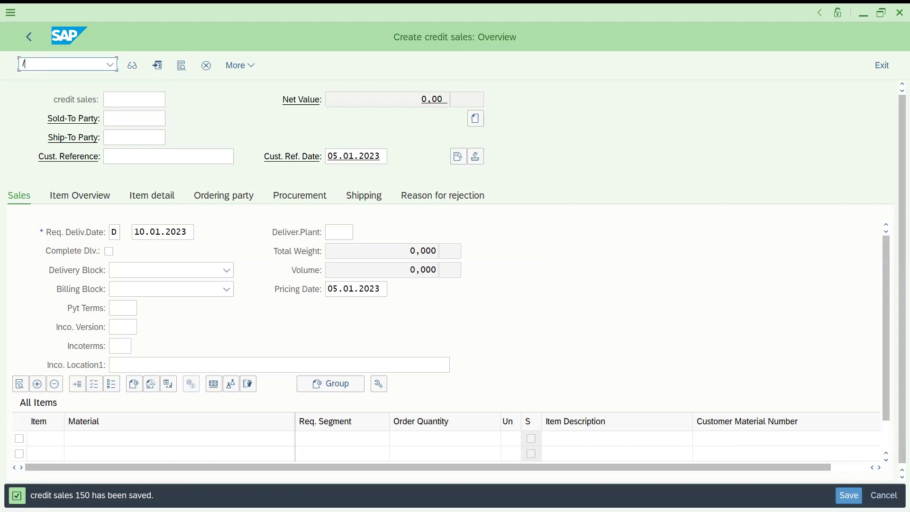
type("NVA02")
key("Return")
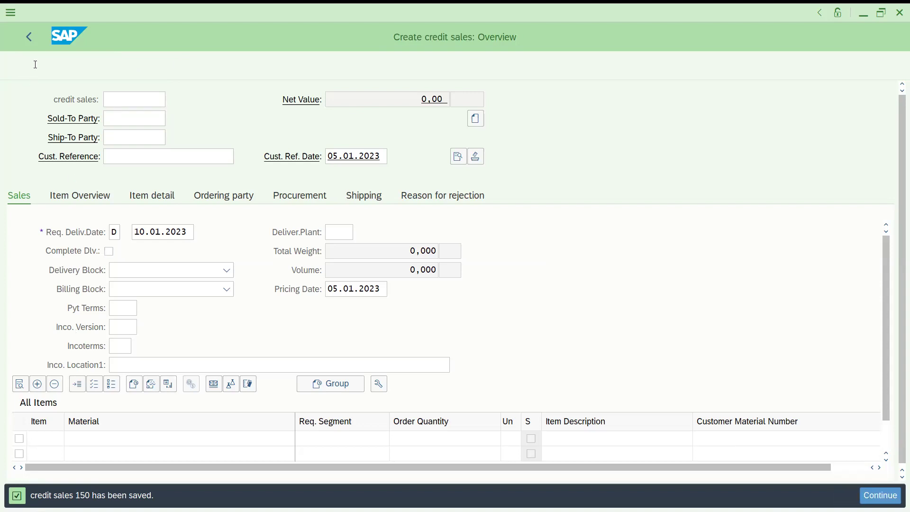
Load order 150 in VA02 and start Create Attachment from Services for Object
key("Return")
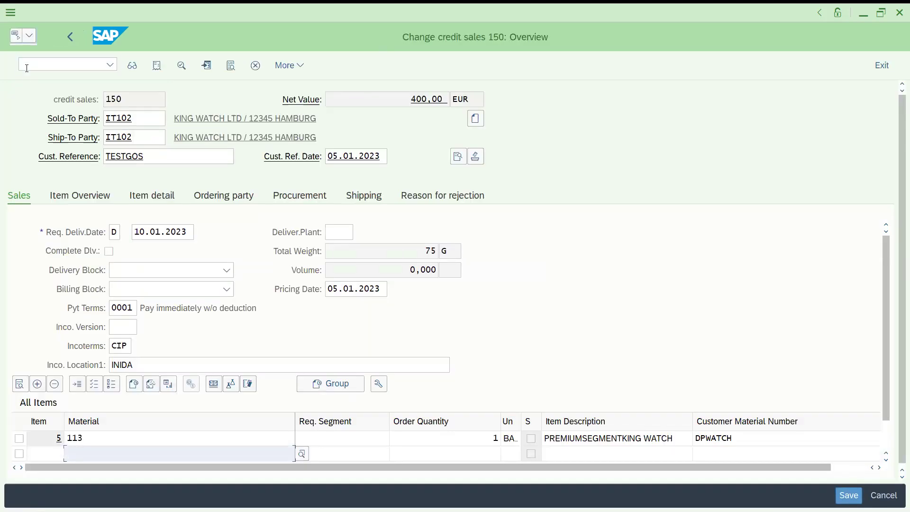
left_click(30, 38)
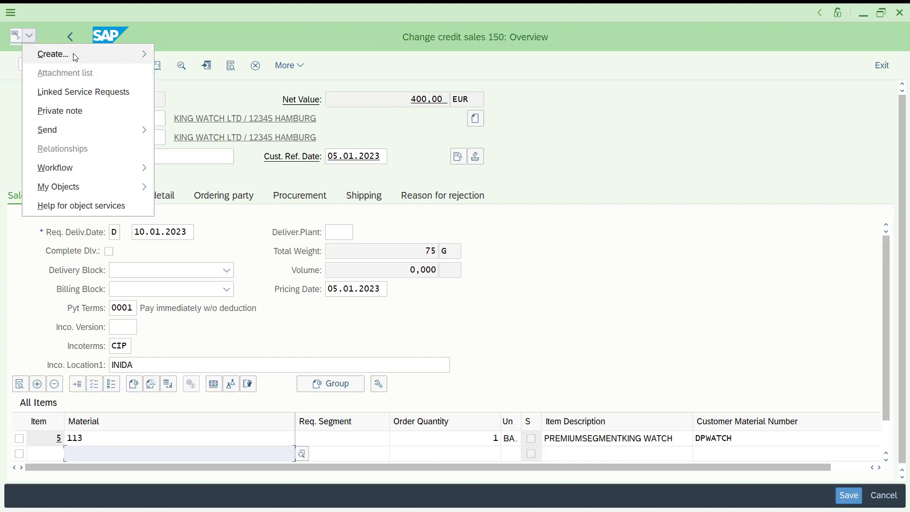
mouse_move(75, 57)
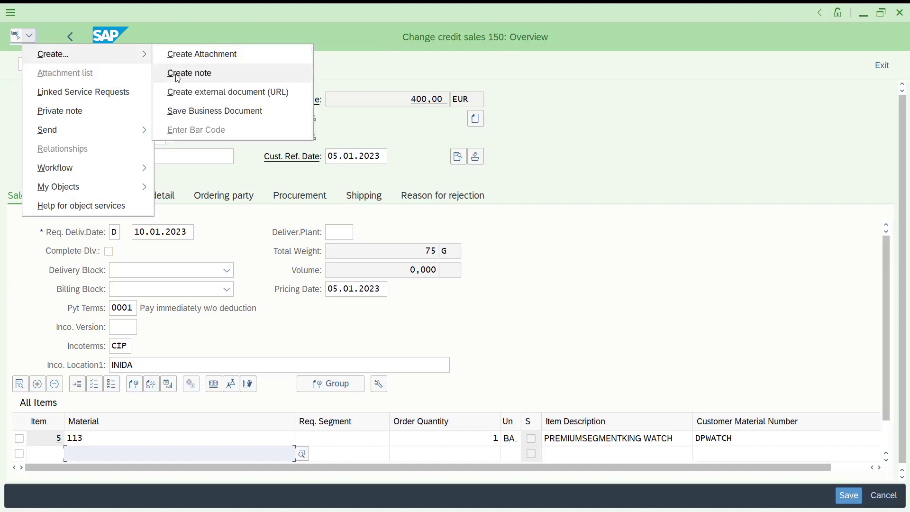
left_click(176, 55)
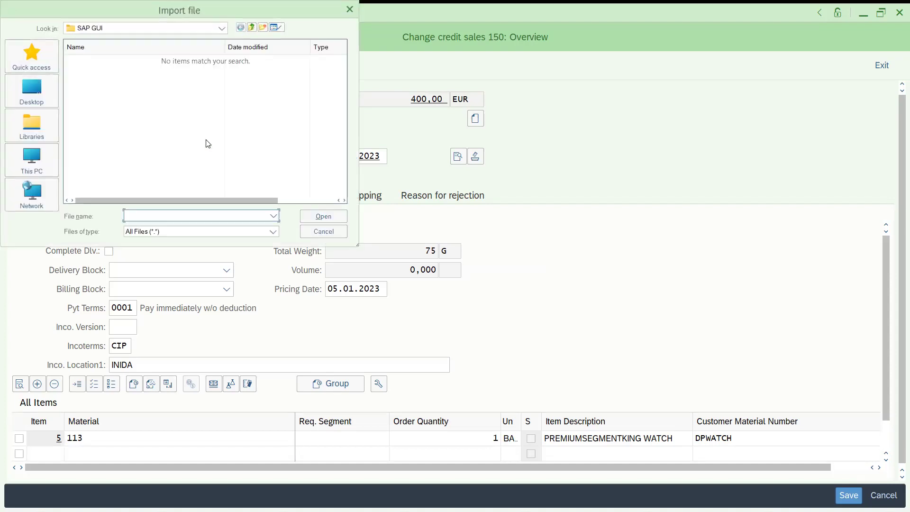
Attach the sales order1 PDF from the Desktop folder
left_click(27, 89)
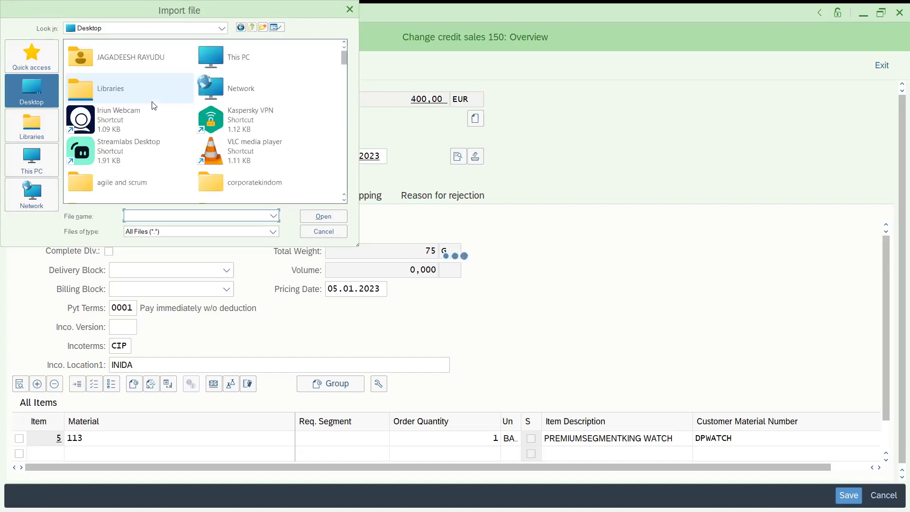
left_click(93, 121)
type("s4")
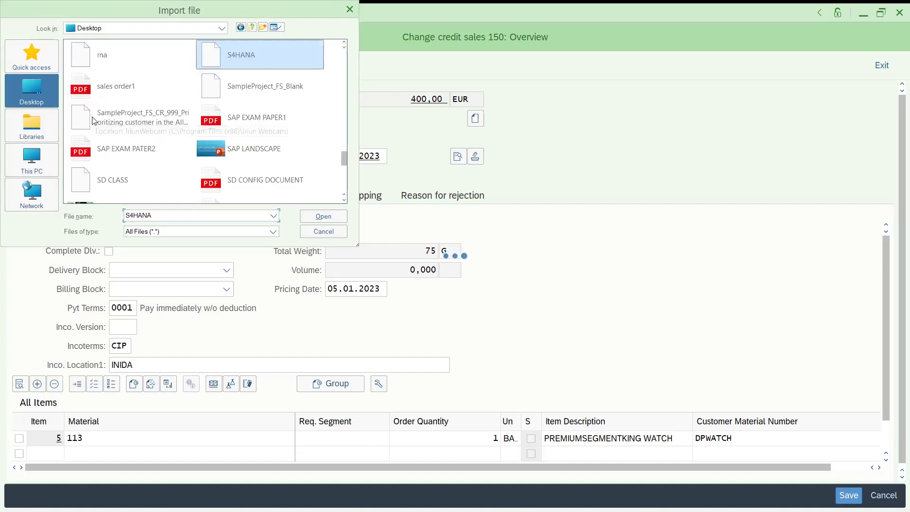
left_click(104, 89)
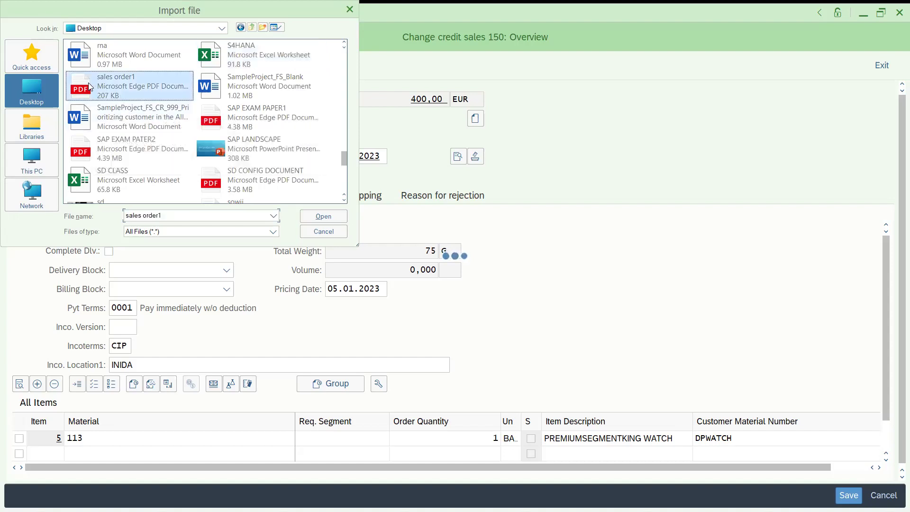
left_click(323, 214)
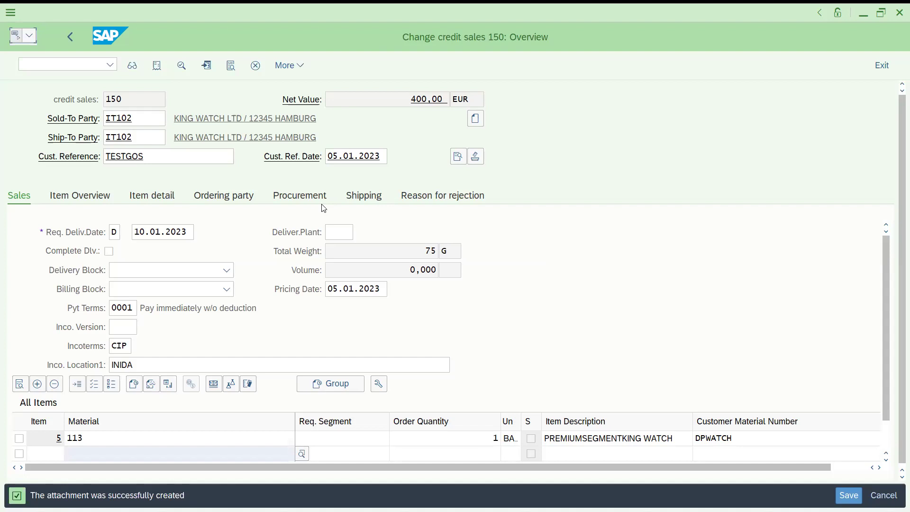
Open order 150's attachment list, view the sales order1 entry, then close the list
left_click(65, 453)
left_click(30, 36)
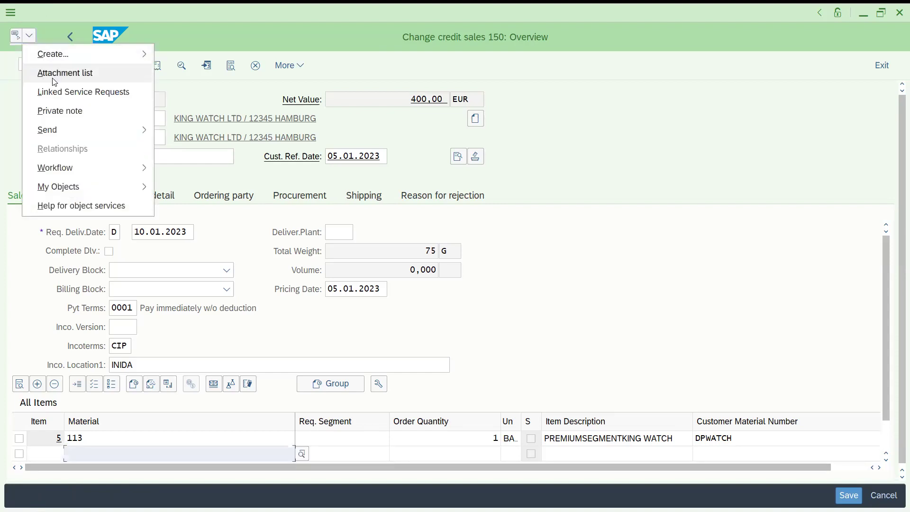
left_click(54, 80)
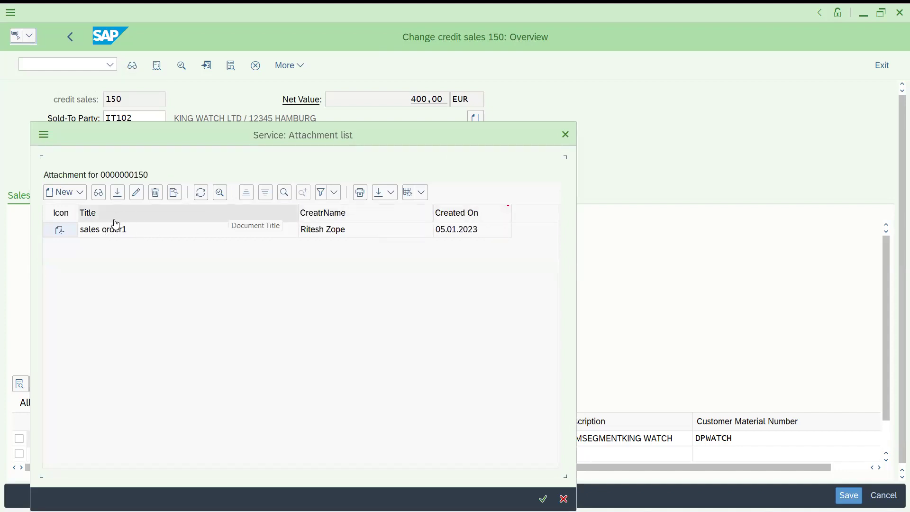
double_click(66, 234)
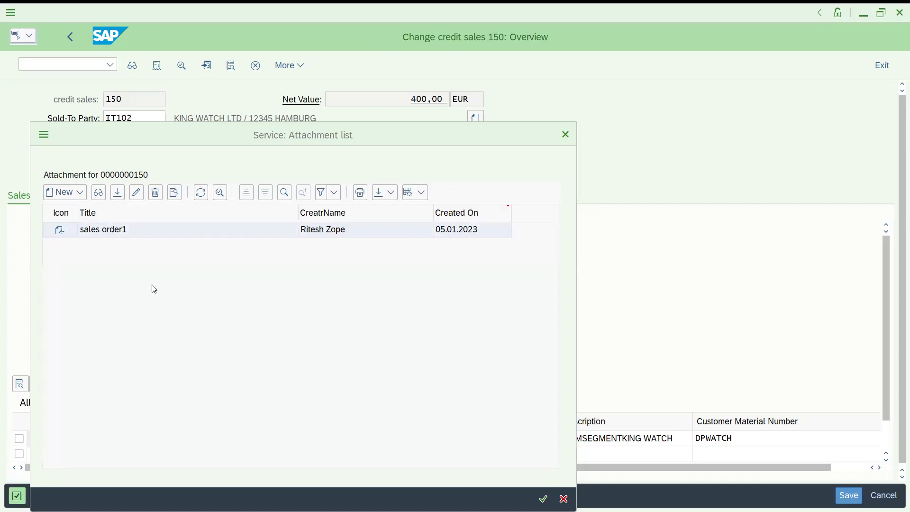
double_click(447, 234)
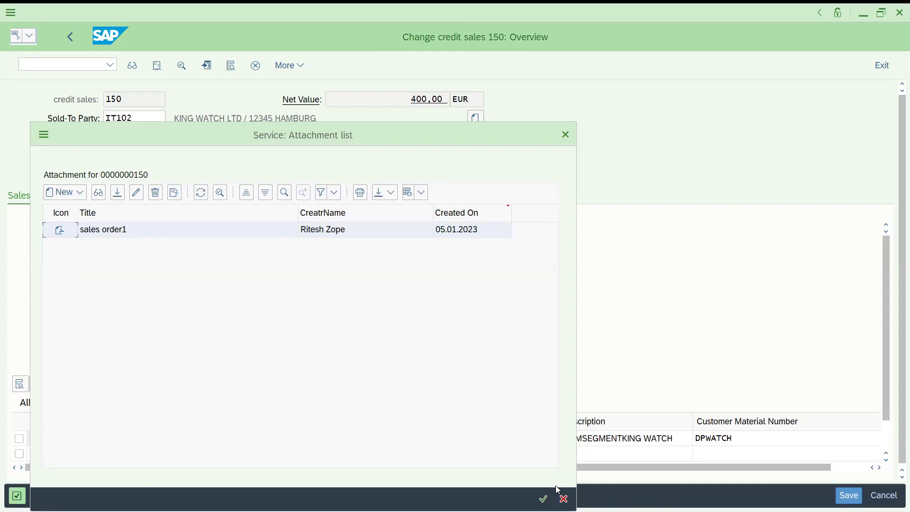
left_click(564, 499)
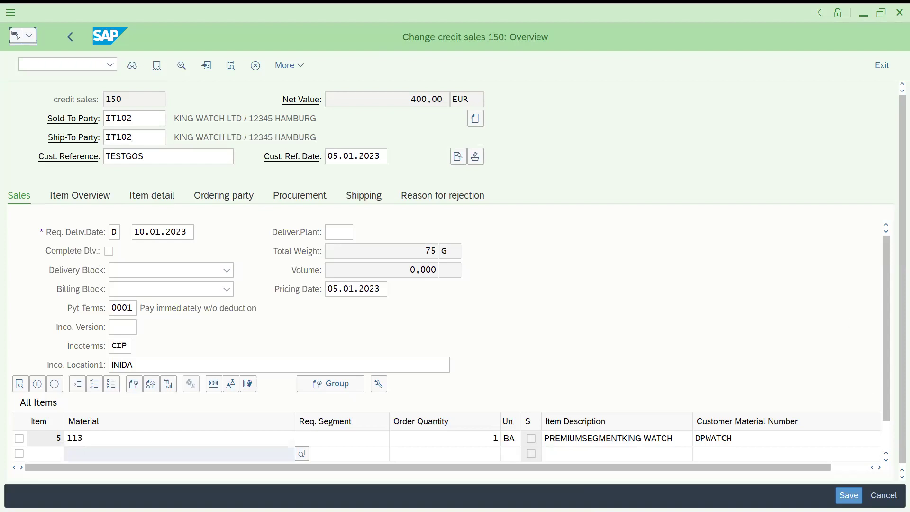
Save order 150 and open it read-only in VA03
left_click(849, 496)
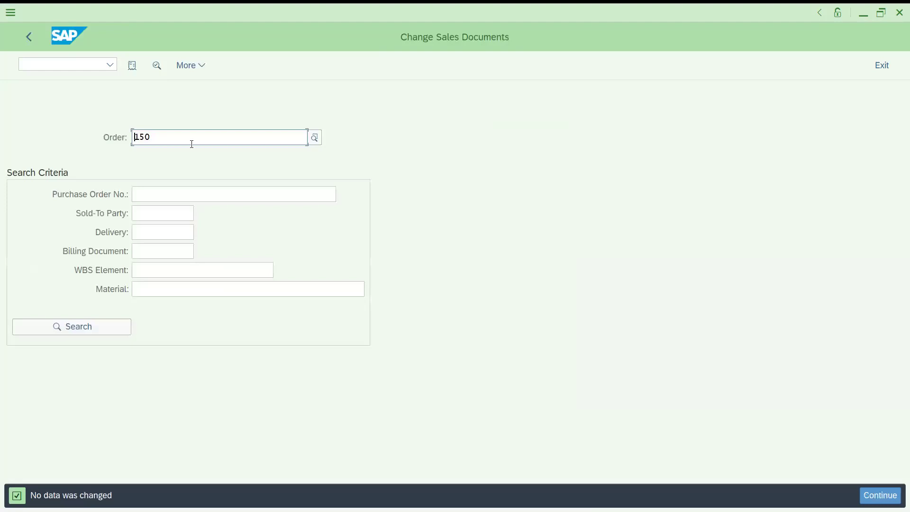
left_click(27, 64)
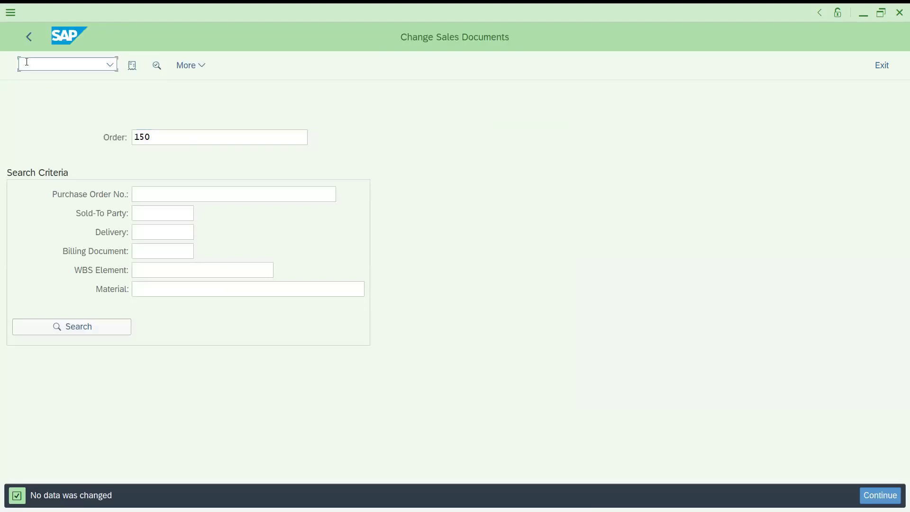
type("/NVA03")
key("Return")
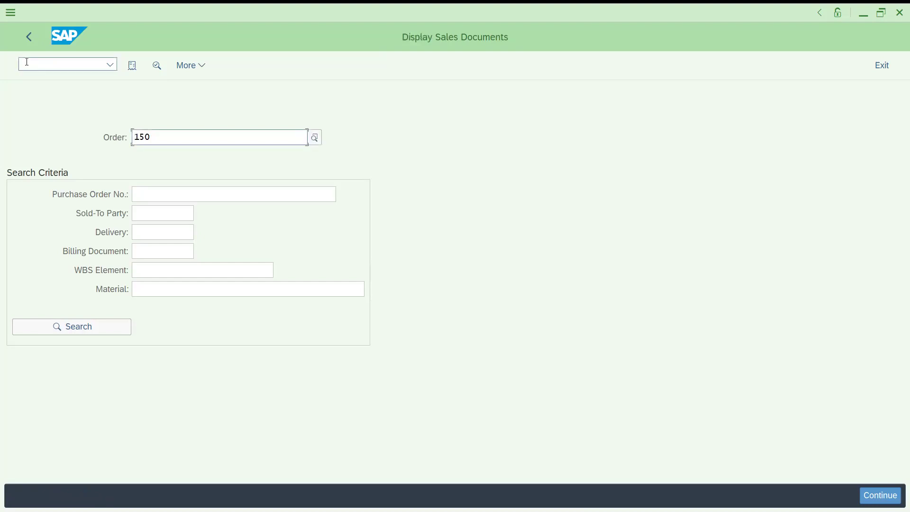
key("Return")
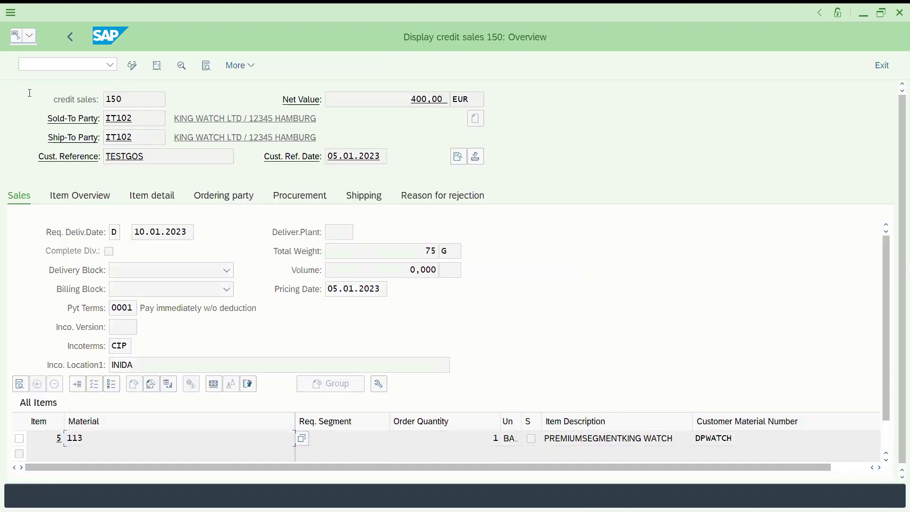
Check that the VA03 attachment list shows sales order1, then close it
left_click(33, 39)
left_click(61, 71)
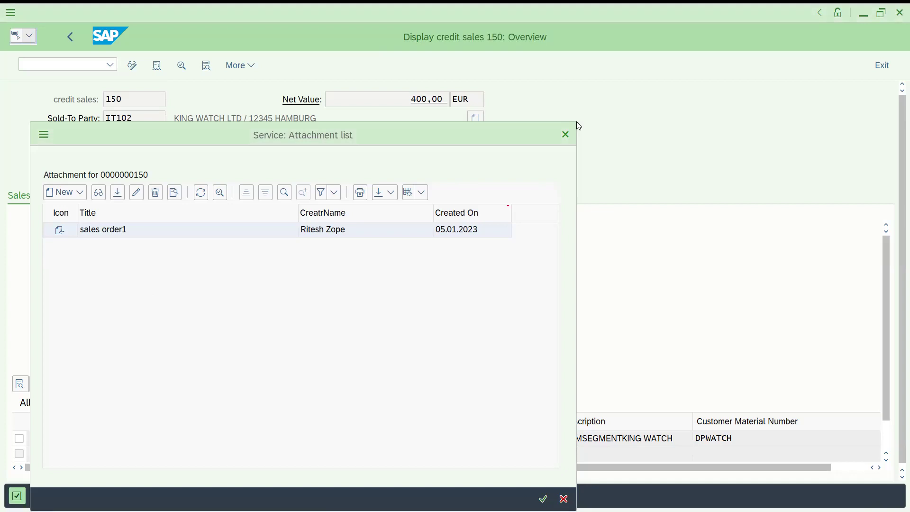
left_click(566, 135)
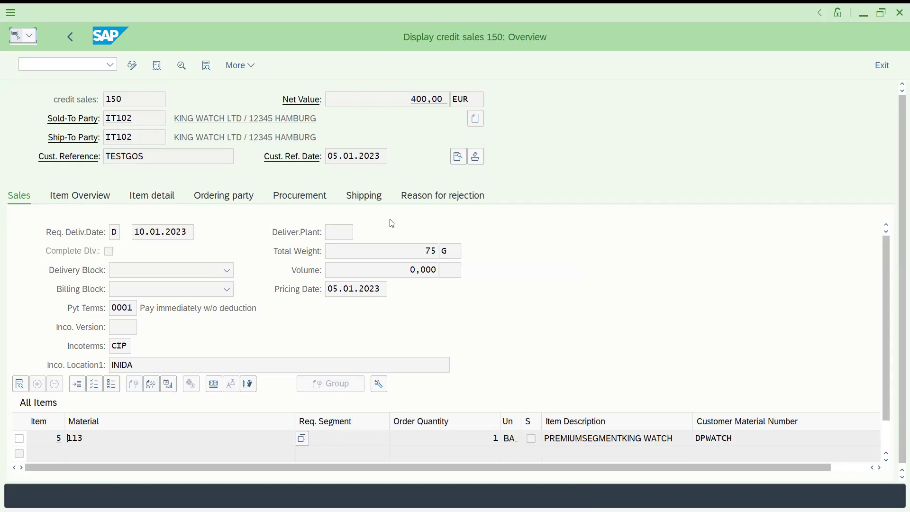
In the Excel ATTACHMENTS sheet, enter VA02 in J20, VA03 in J21 and VA01 in J19
key("alt+Tab")
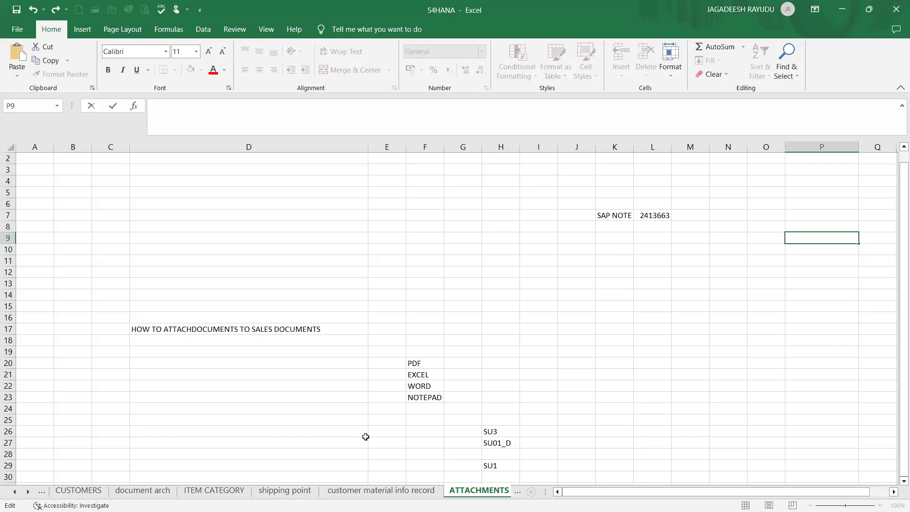
left_click(571, 361)
type("VA")
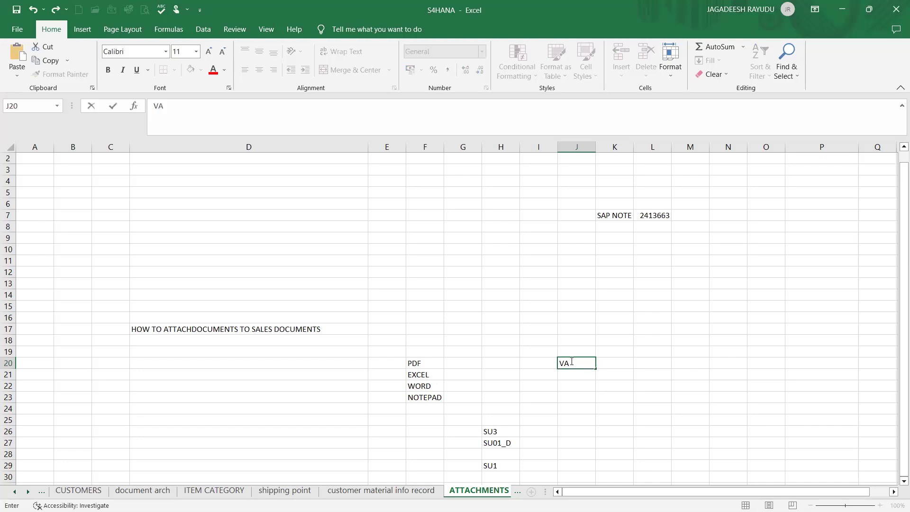
type("02")
key("Return")
type("VA")
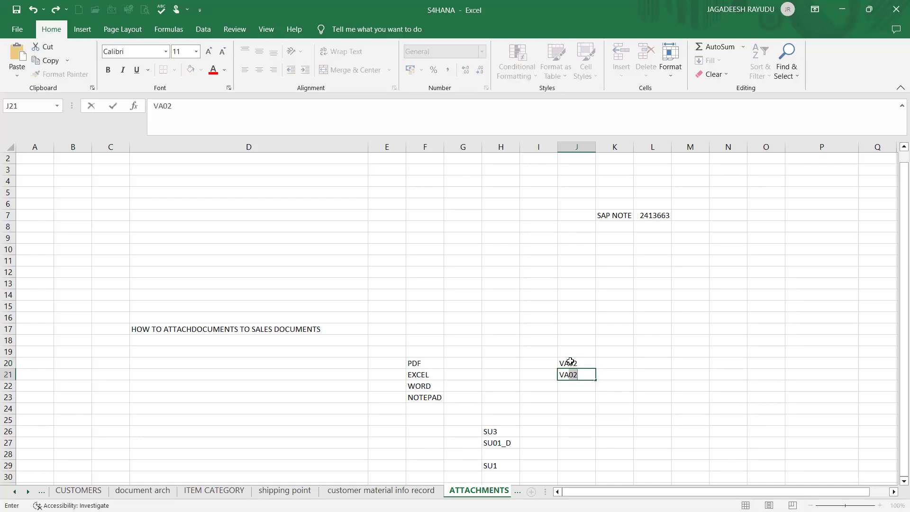
type("03")
left_click(536, 397)
left_click(568, 350)
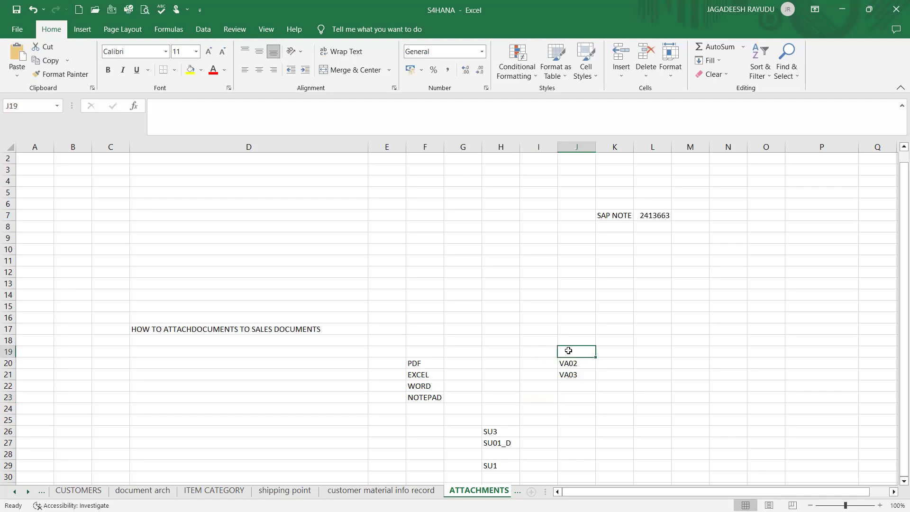
type("VA01")
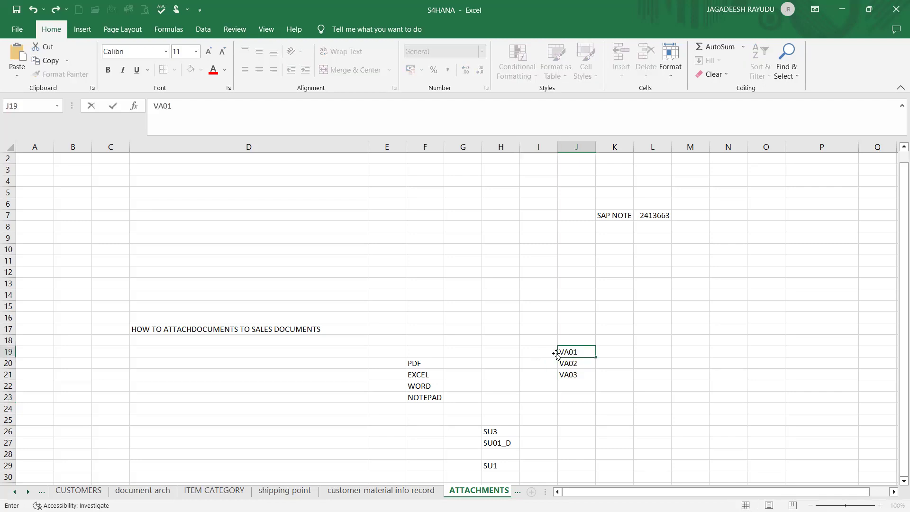
left_click(530, 353)
Highlight the entered codes and select K7:L7 with SAP NOTE 2413663
left_click(585, 351)
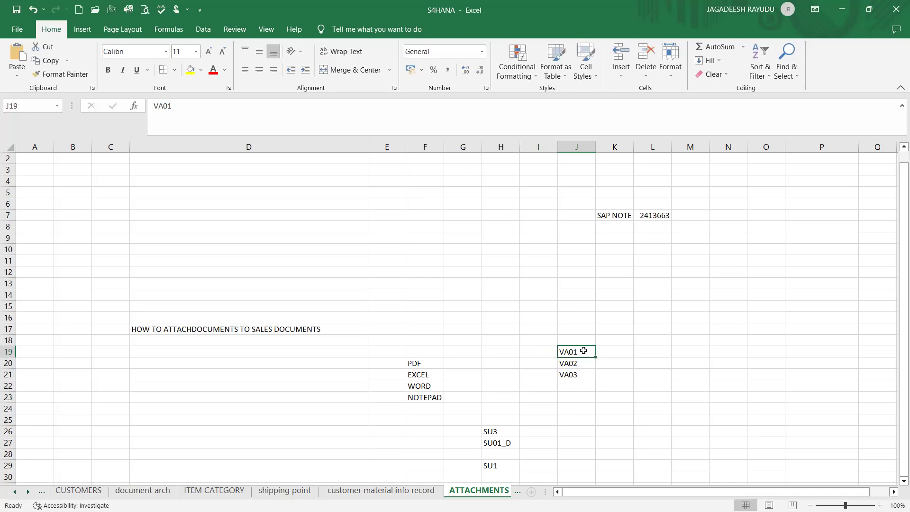
left_click(621, 215)
left_click(662, 215)
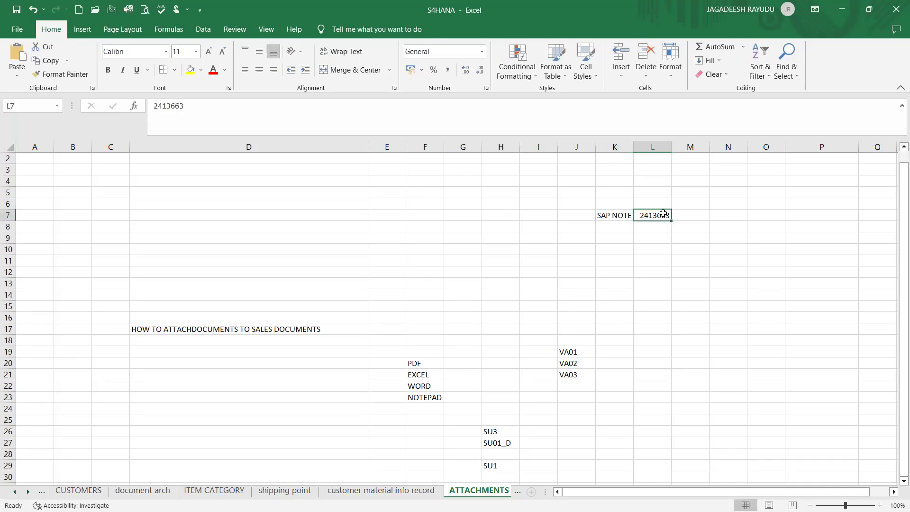
left_click(605, 217)
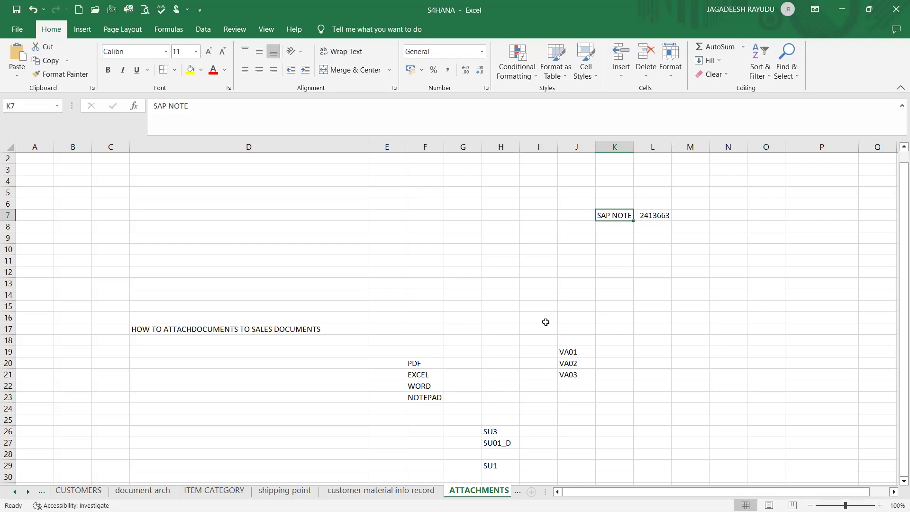
left_click(573, 364)
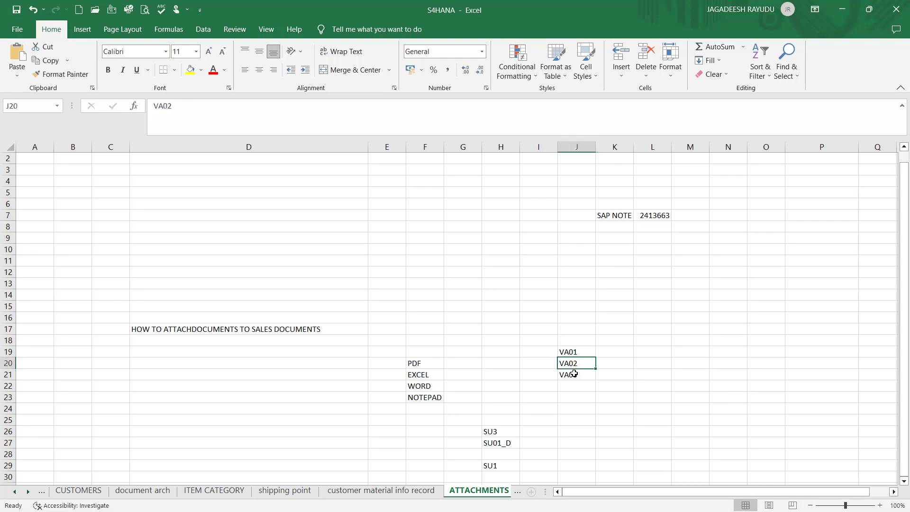
left_click(575, 375)
left_click(621, 214)
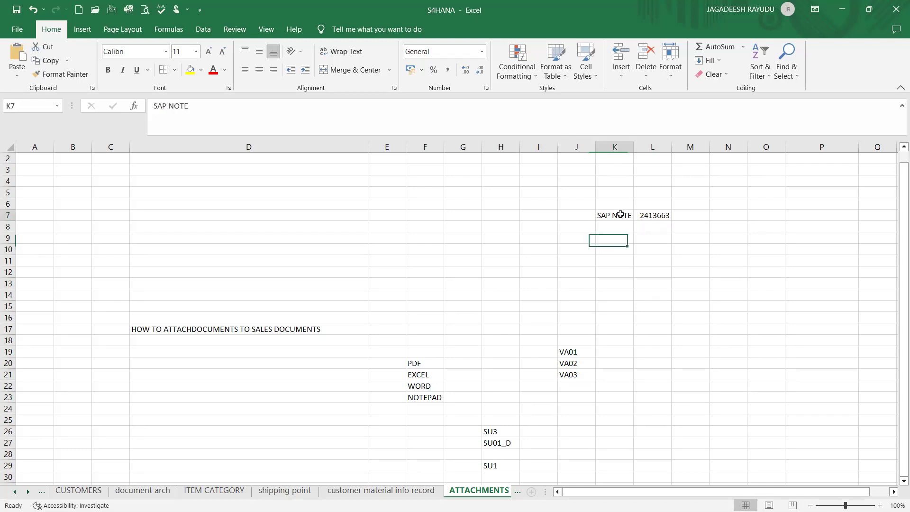
left_click(653, 216)
left_click(608, 216)
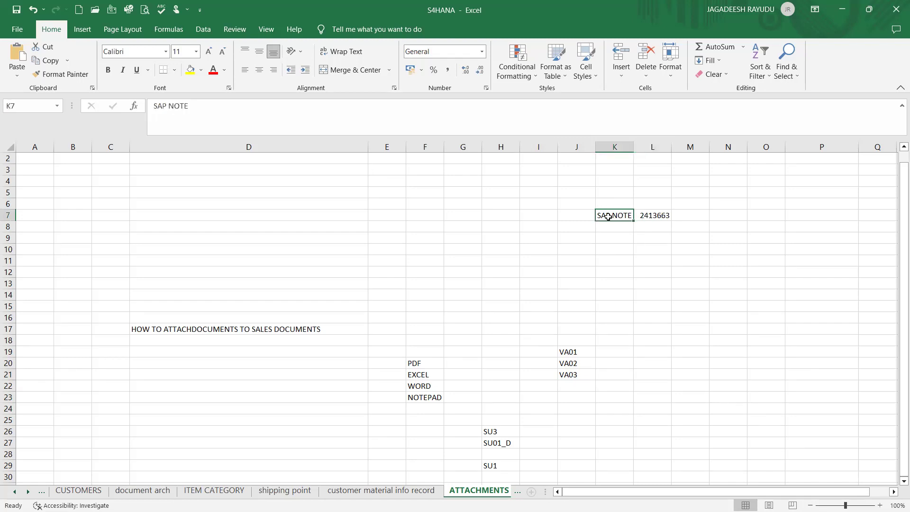
left_click(647, 217, "shift")
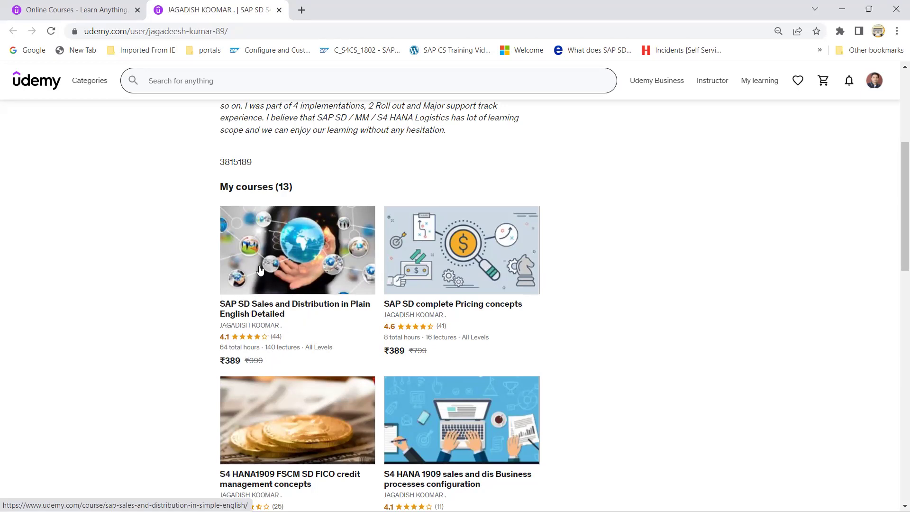
Scroll through the instructor's 13 courses on the Udemy profile and back up to the bio
left_click_drag(897, 232, 898, 303)
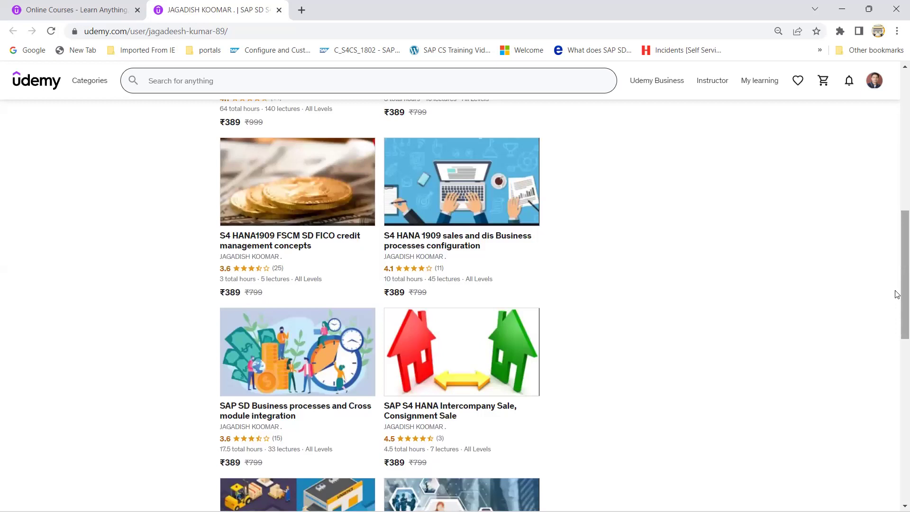
scroll(896, 354, "down", 3)
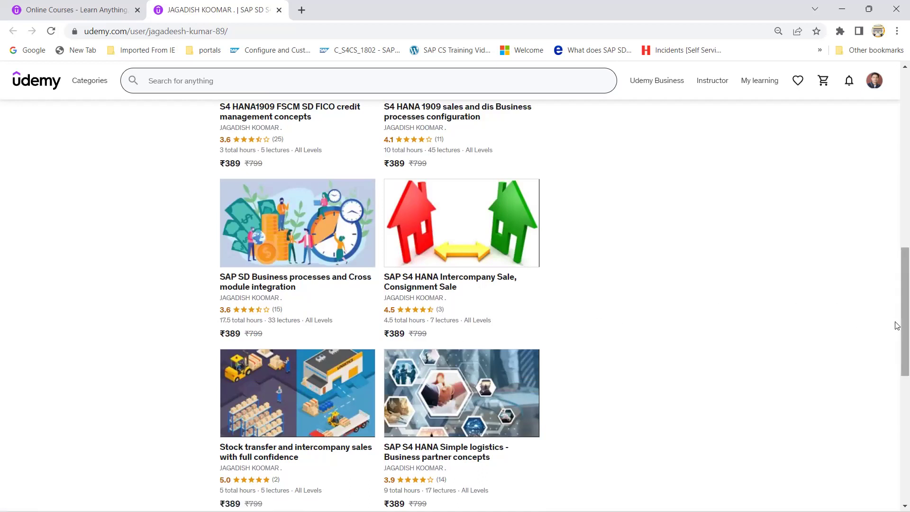
left_click_drag(896, 325, 863, 230)
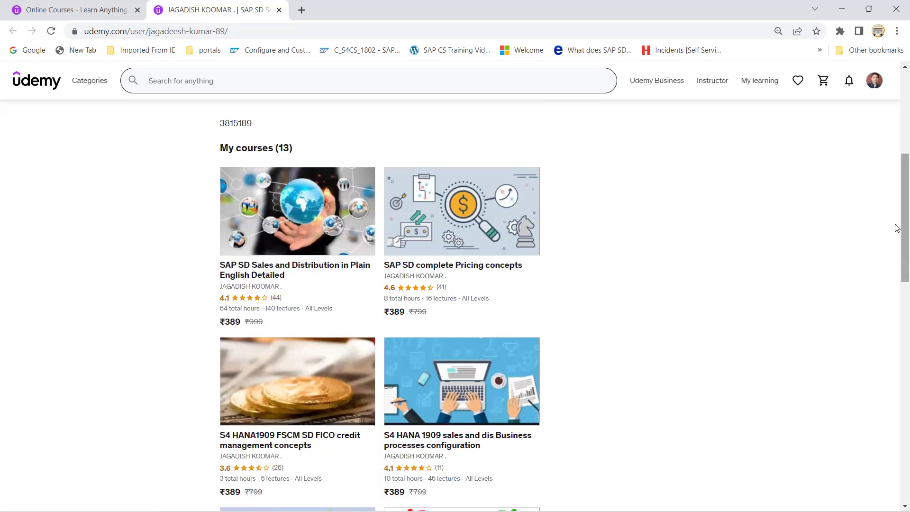
scroll(898, 223, "up", 2)
scroll(897, 209, "up", 1)
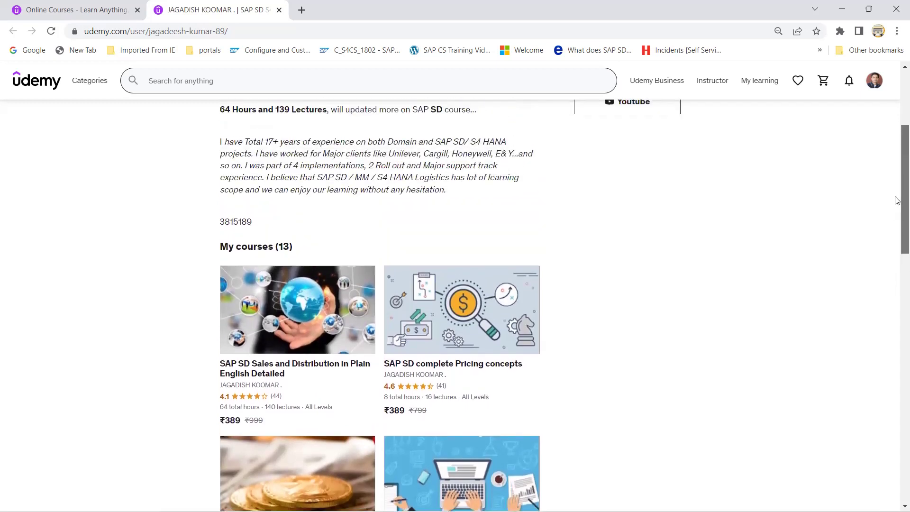
scroll(898, 199, "up", 1)
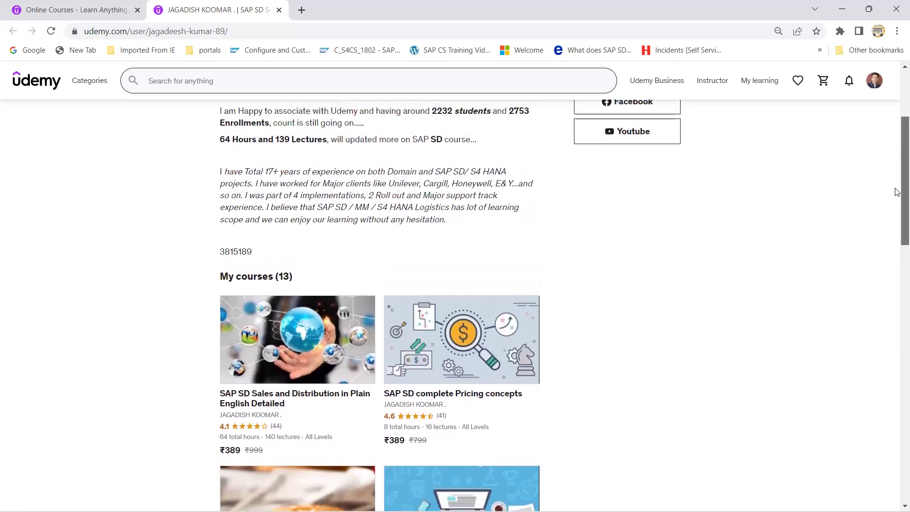